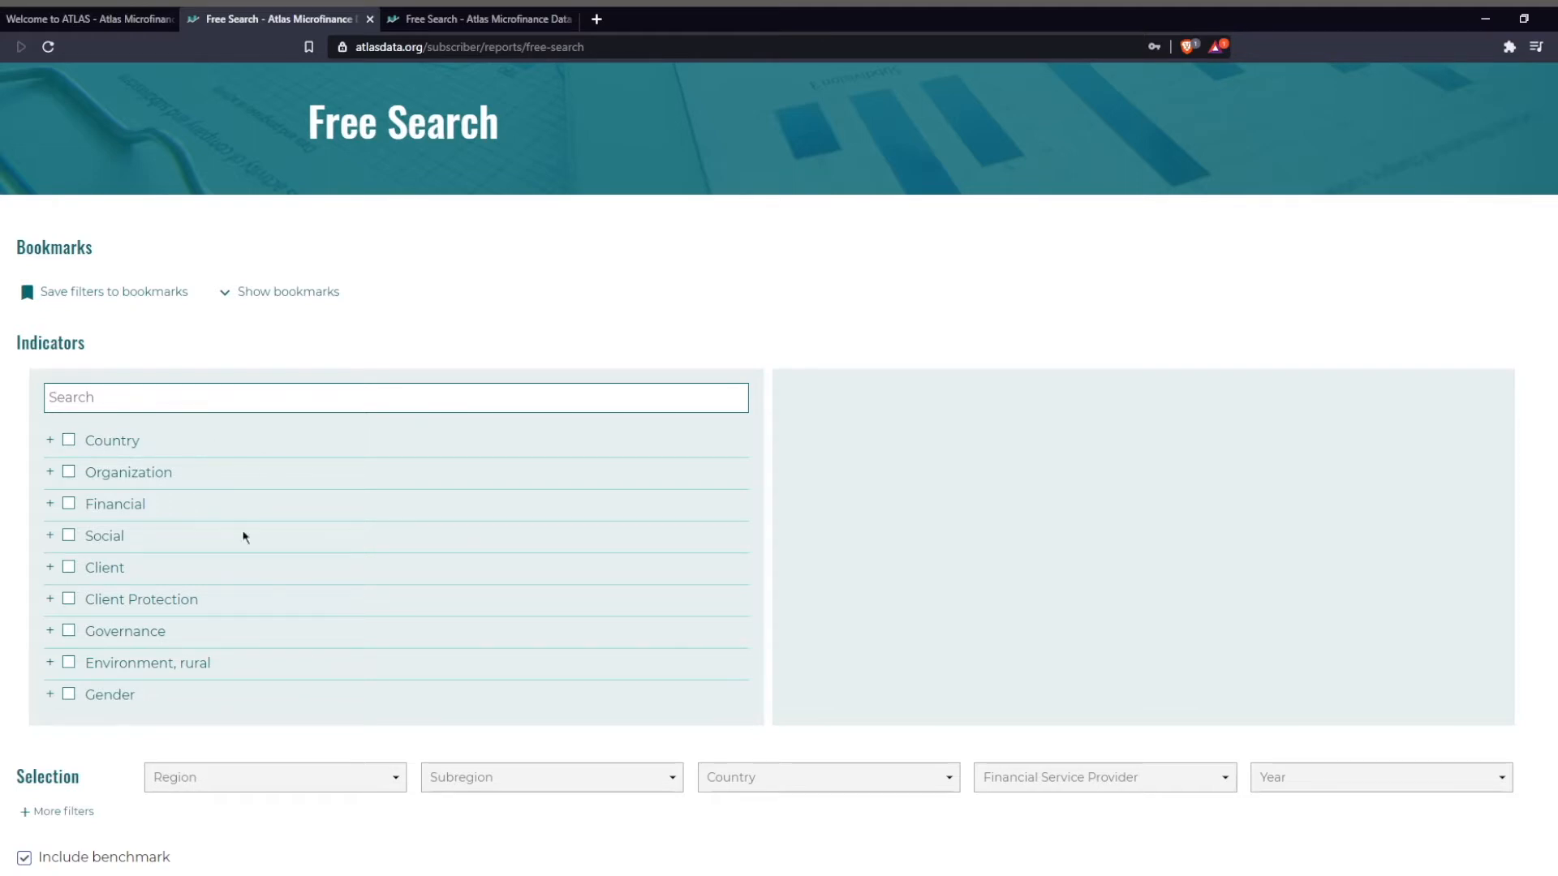
Add the PAR30 and PAR90 indicators from the Financial category, and collapse the category.
{"action": "left_click", "coordinate": [49, 505]}
{"action": "scroll", "coordinate": [152, 617], "scroll_direction": "down", "scroll_amount": 3}
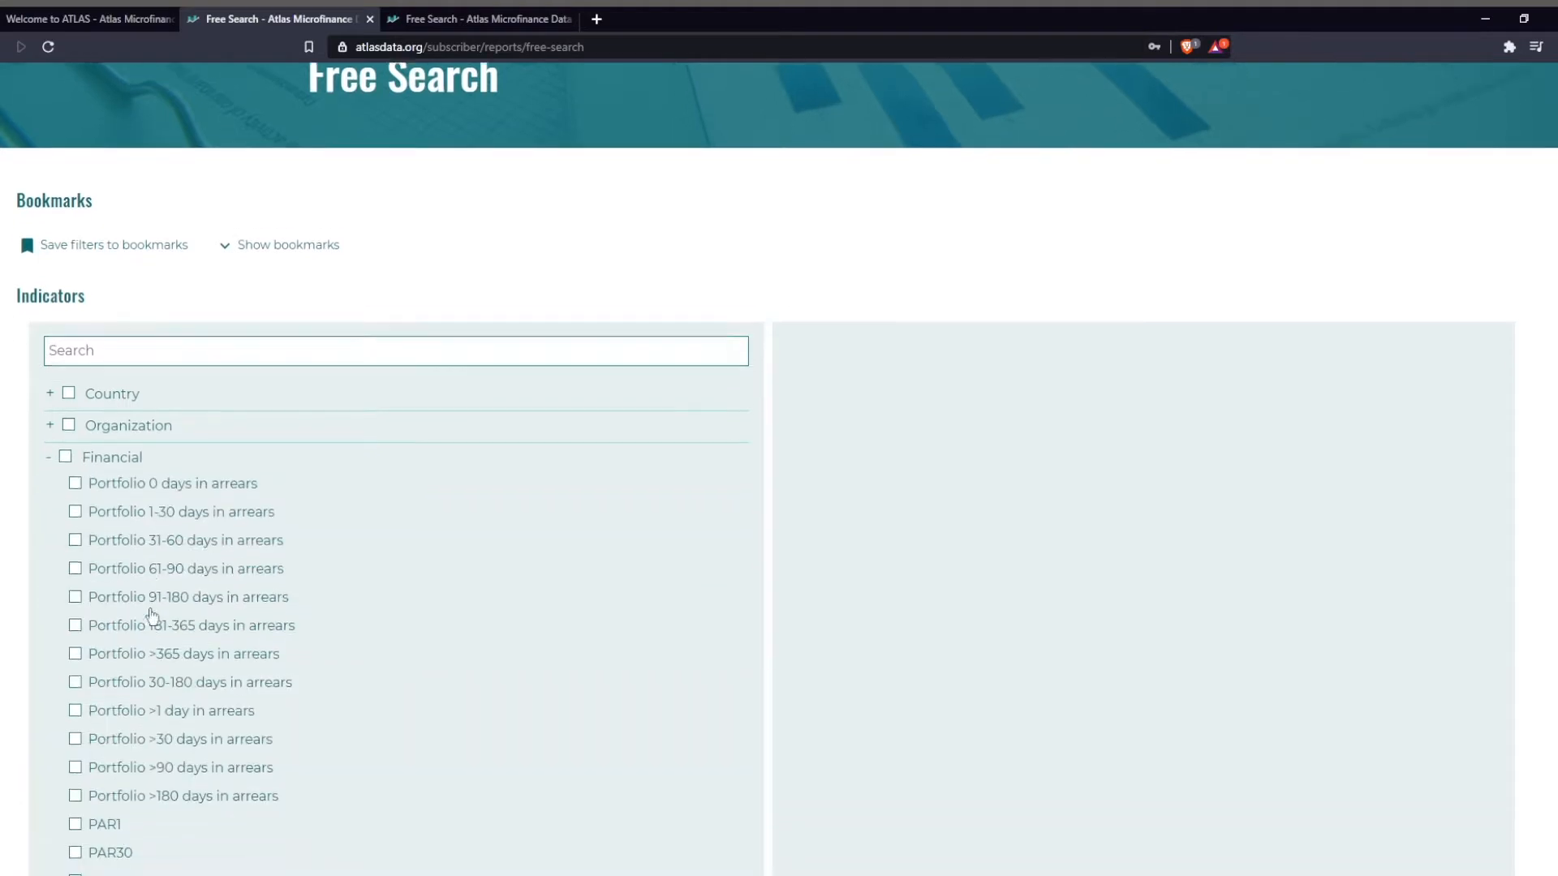
{"action": "left_click", "coordinate": [76, 678]}
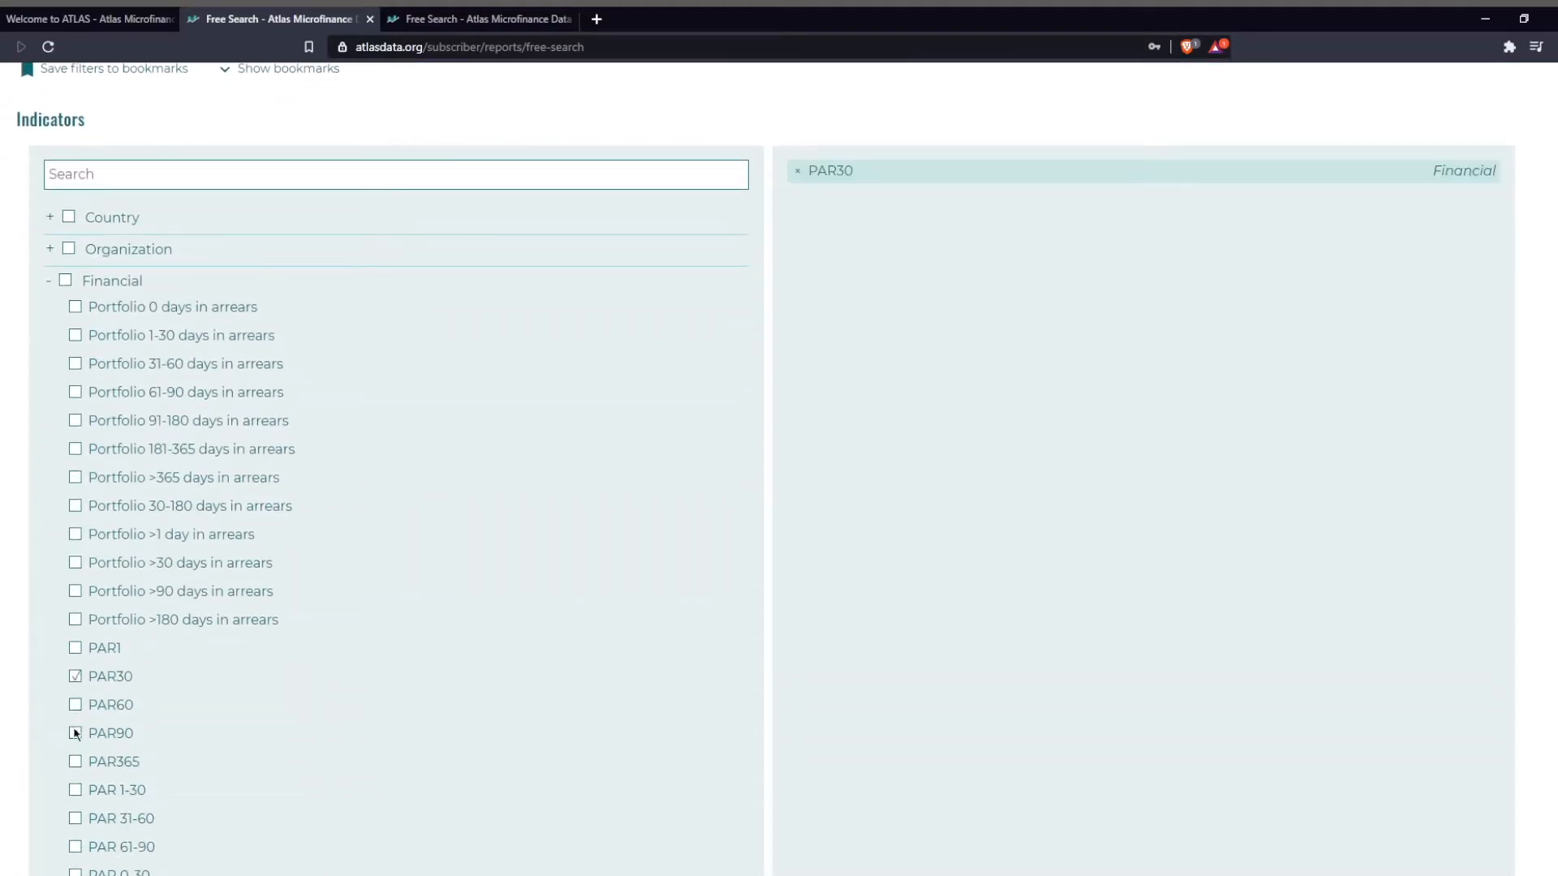
{"action": "left_click", "coordinate": [76, 734]}
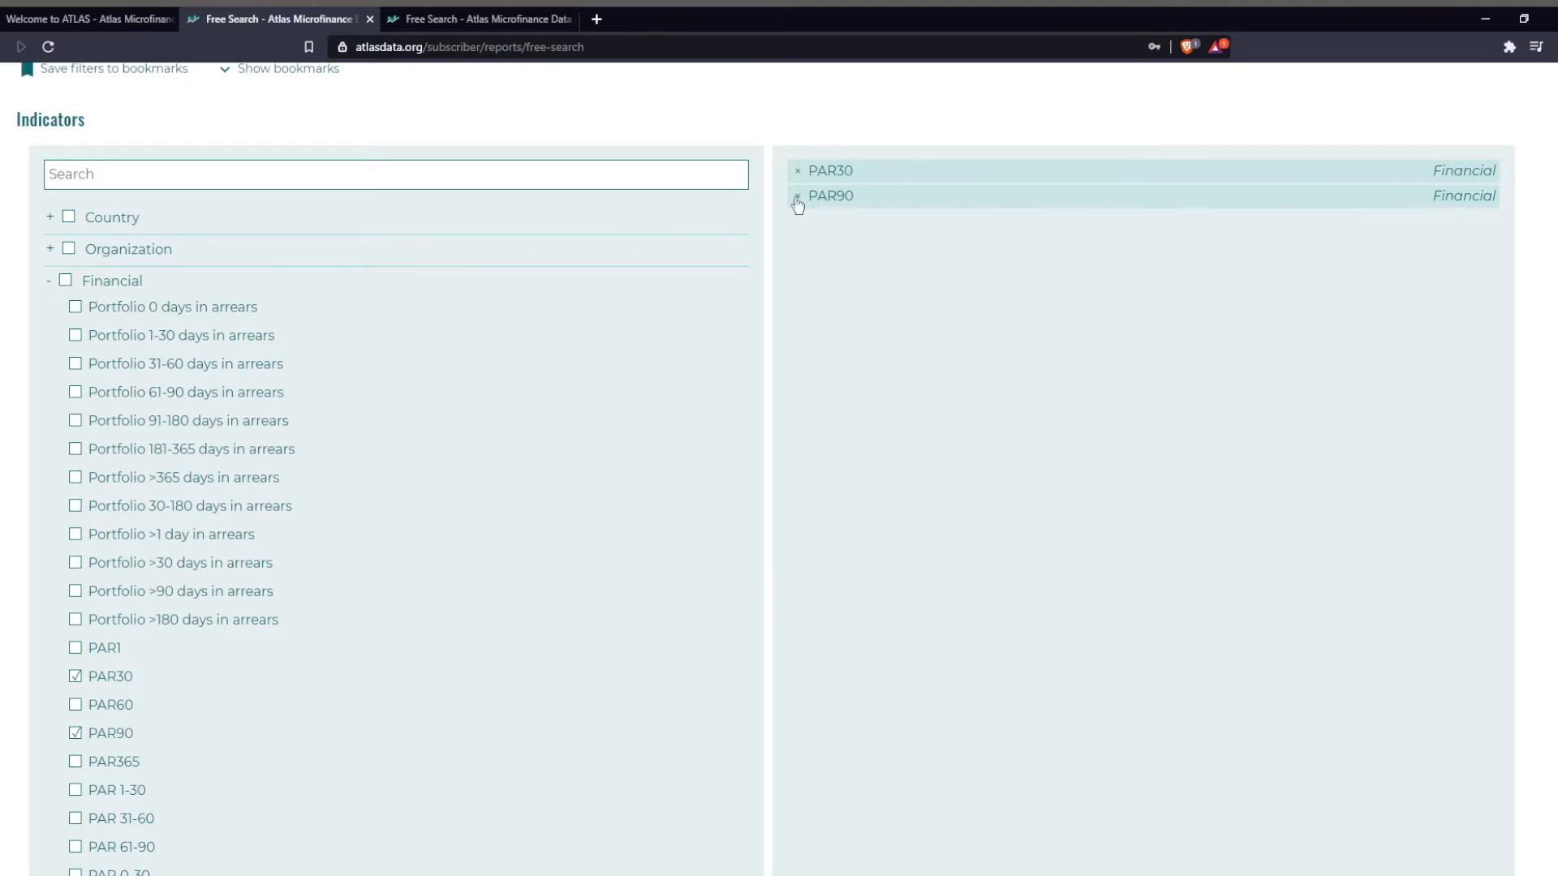
{"action": "left_click", "coordinate": [48, 281]}
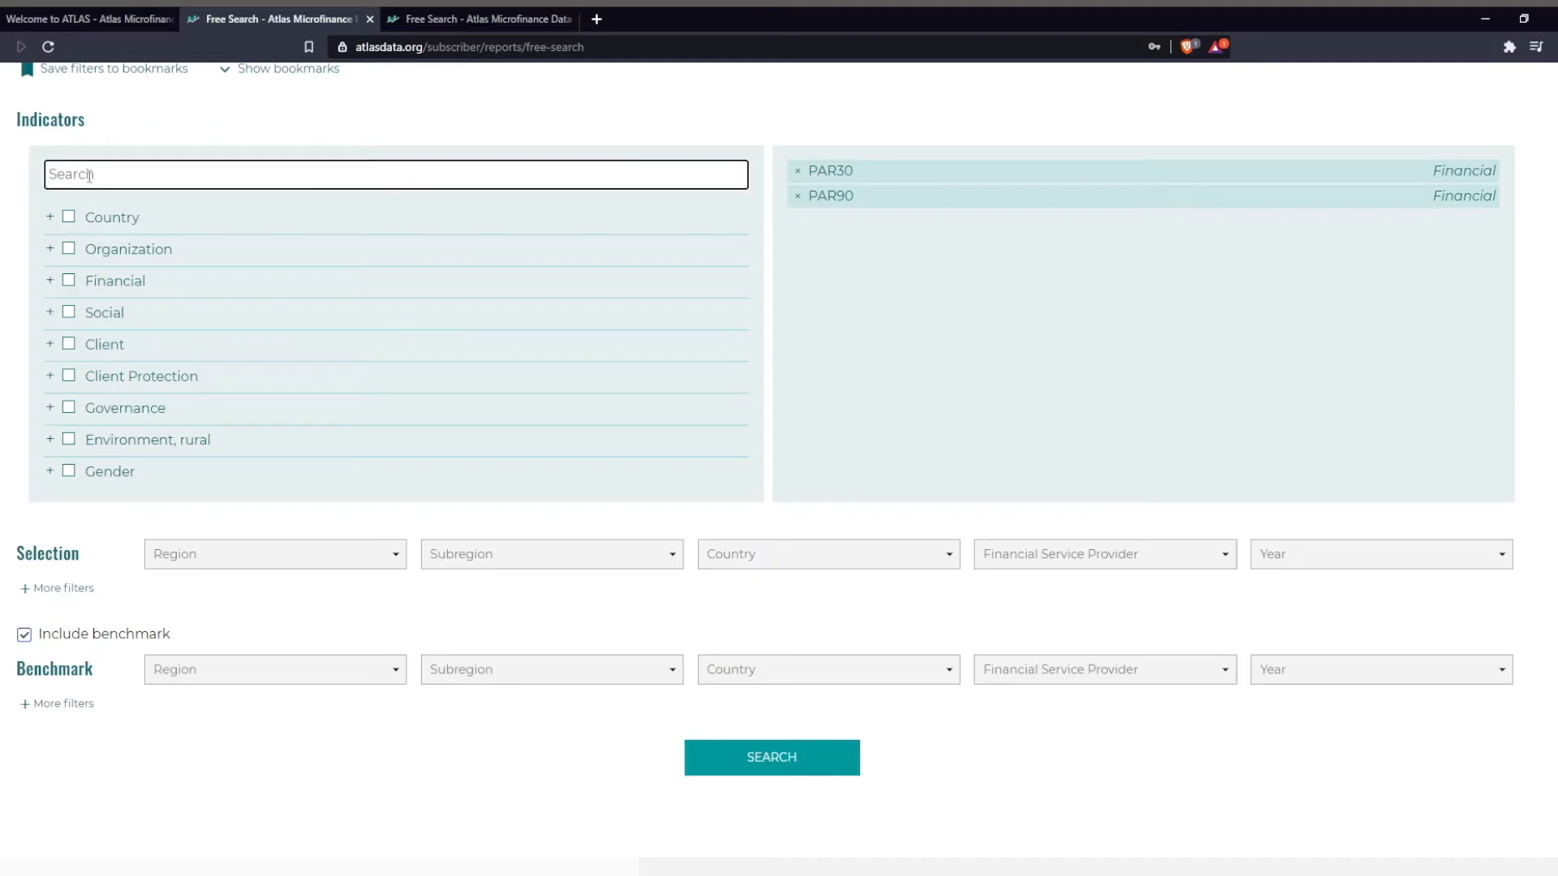
Search the indicator list for par30, and clear the search term.
{"action": "type", "text": "par30"}
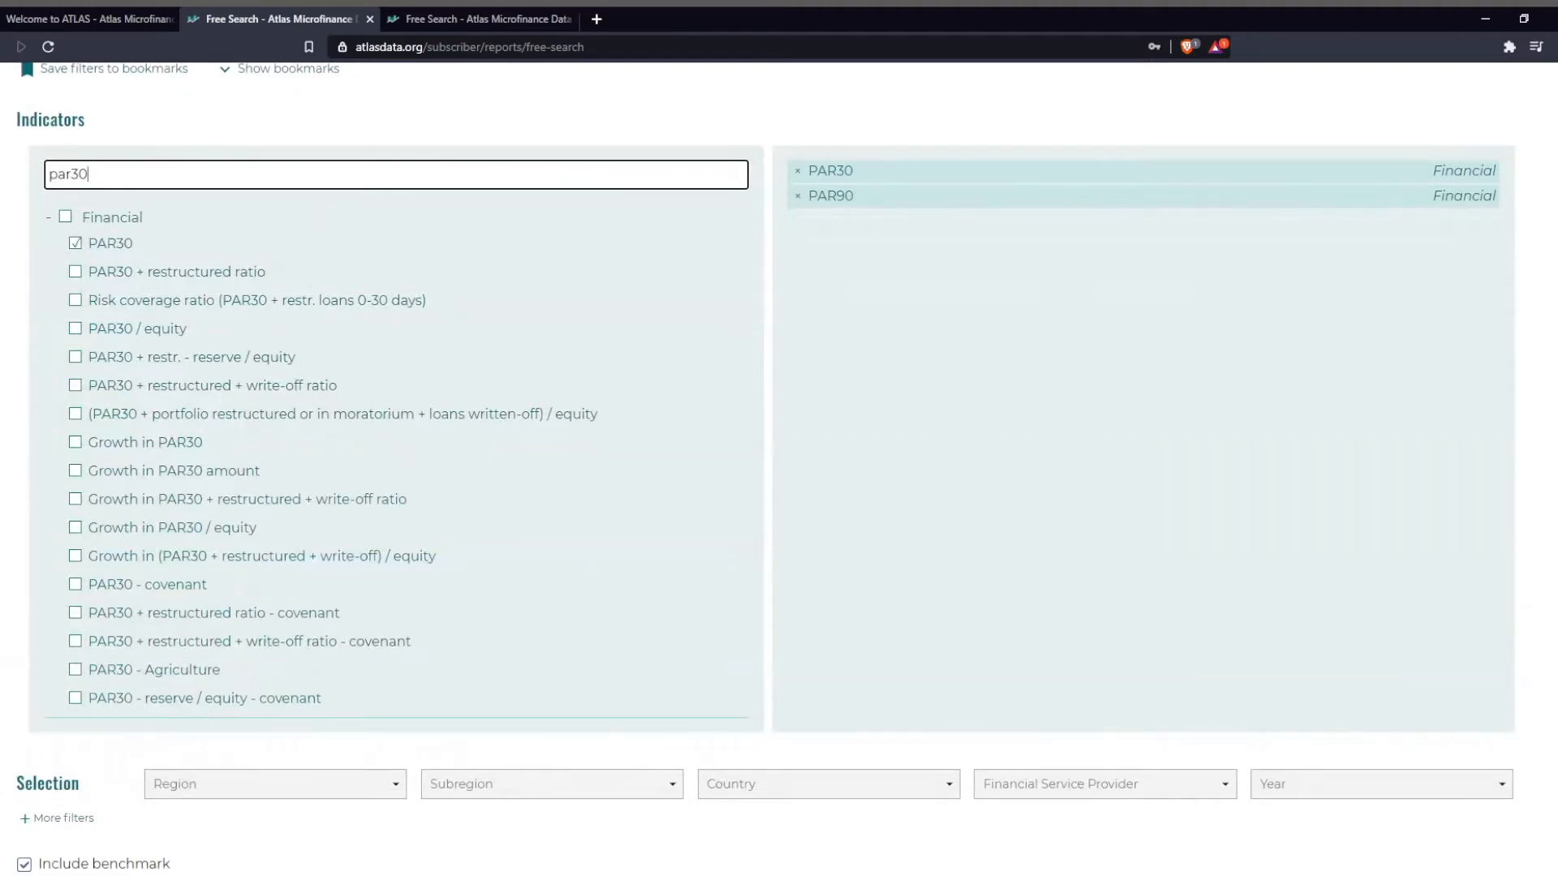
{"action": "double_click", "coordinate": [107, 174]}
{"action": "key", "text": "BackSpace"}
{"action": "scroll", "coordinate": [408, 504], "scroll_direction": "down", "scroll_amount": 1}
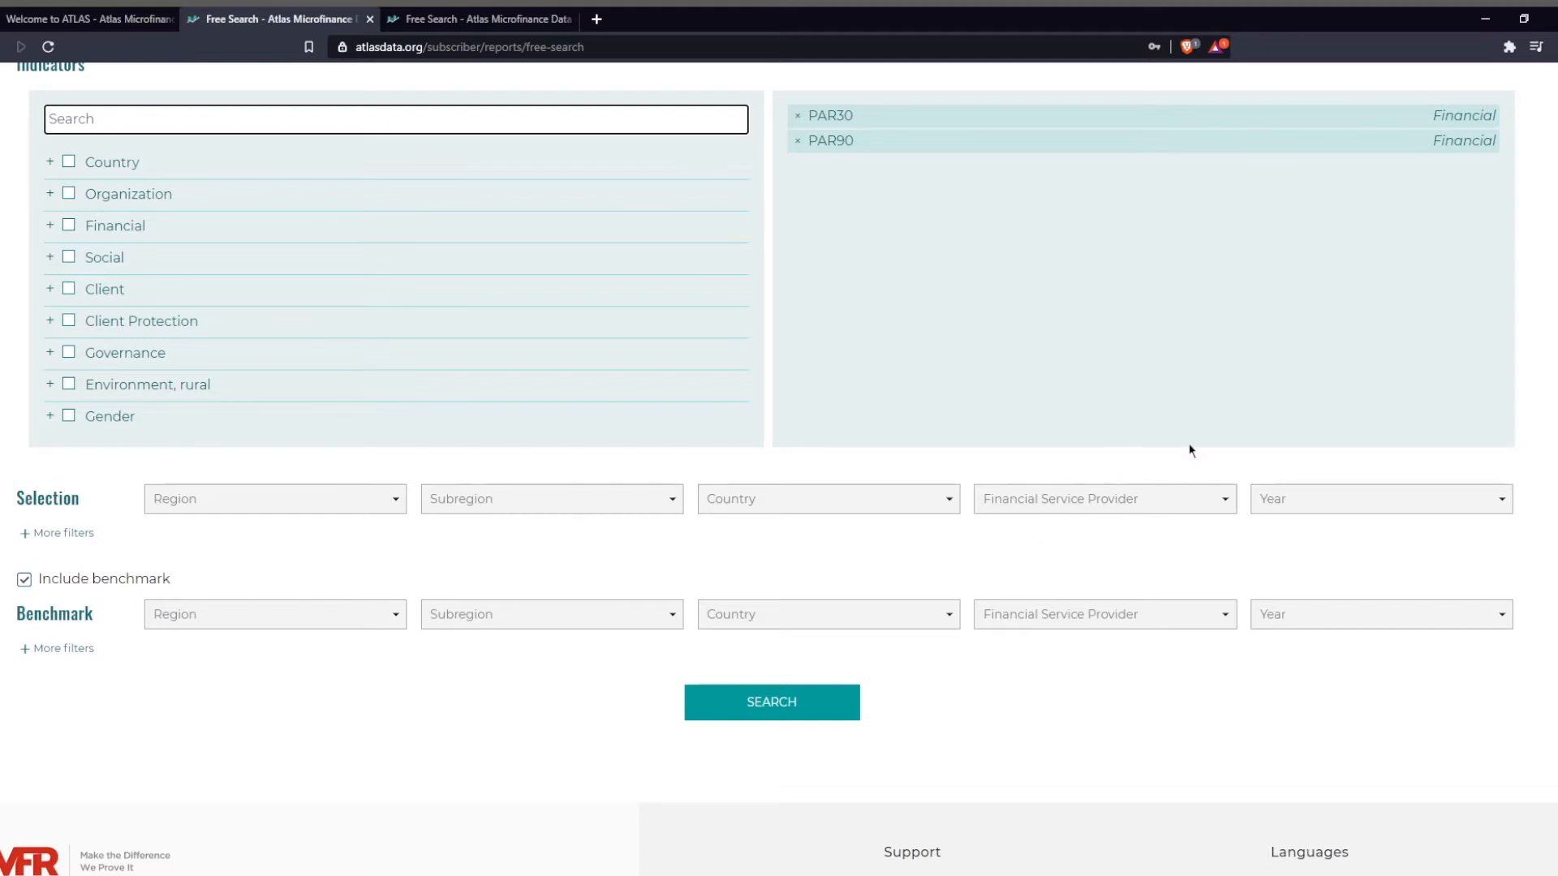
Expand the additional Selection filters and view the available Reliability levels without choosing one.
{"action": "left_click", "coordinate": [1367, 497]}
{"action": "scroll", "coordinate": [1325, 455], "scroll_direction": "down", "scroll_amount": 2}
{"action": "left_click", "coordinate": [1070, 548]}
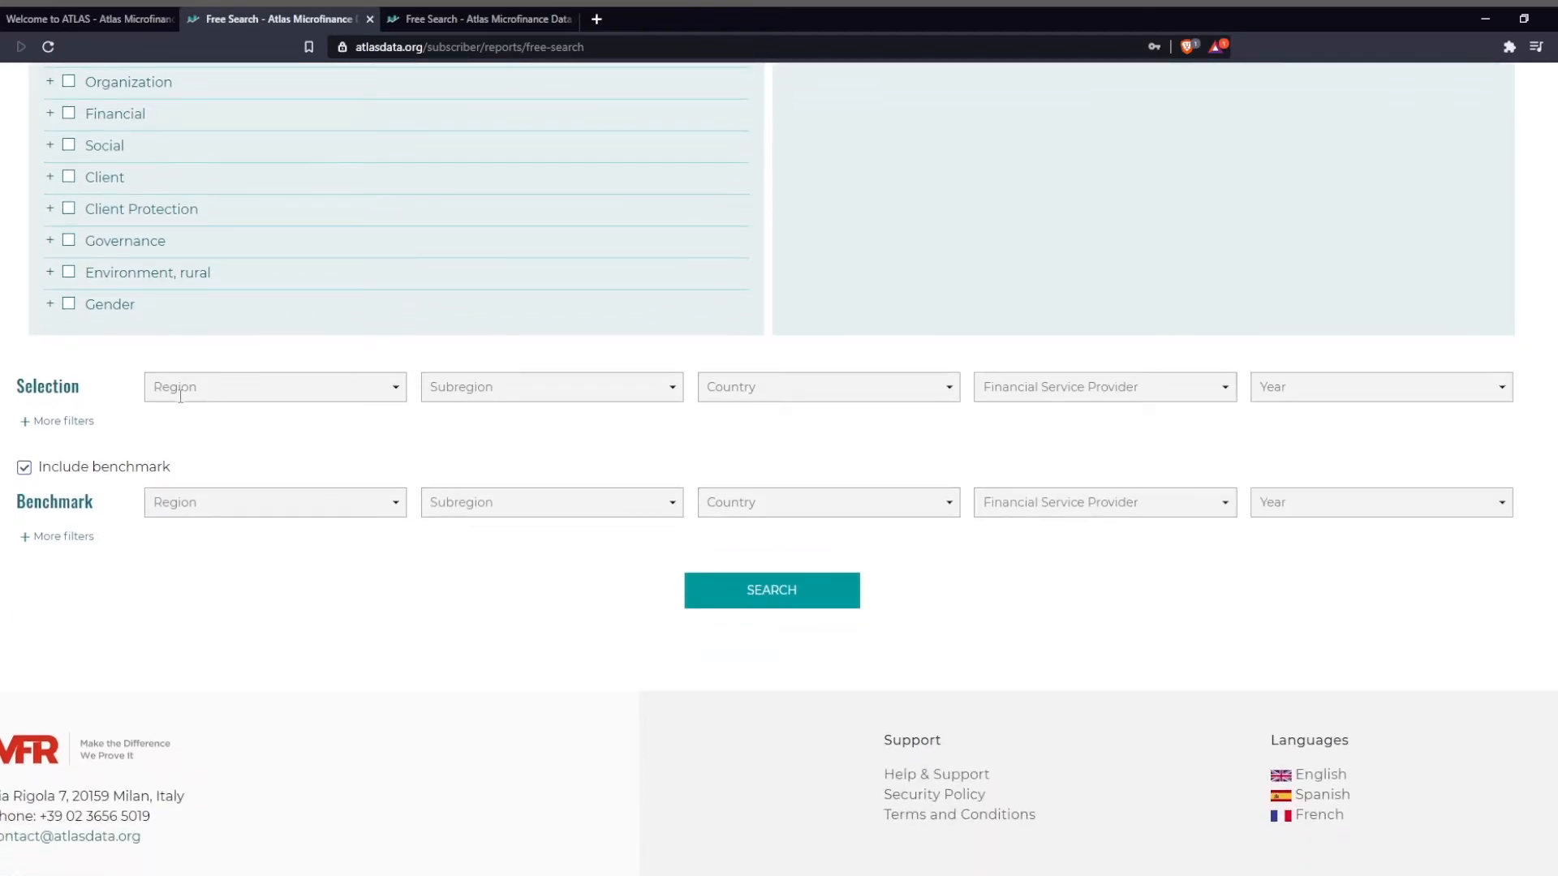
{"action": "left_click", "coordinate": [75, 430]}
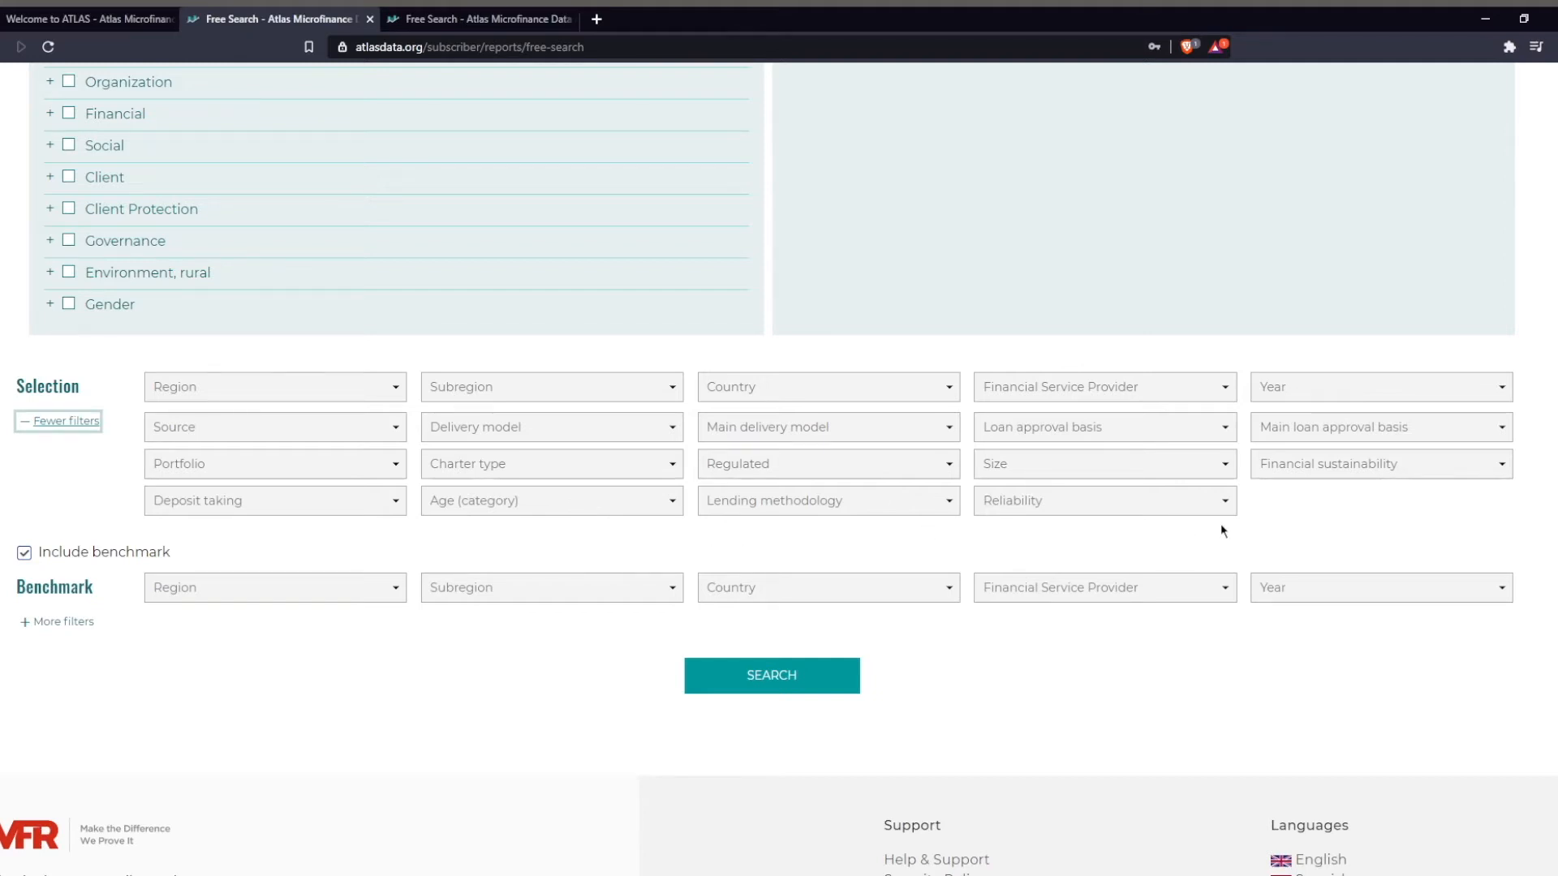
{"action": "left_click", "coordinate": [1224, 503]}
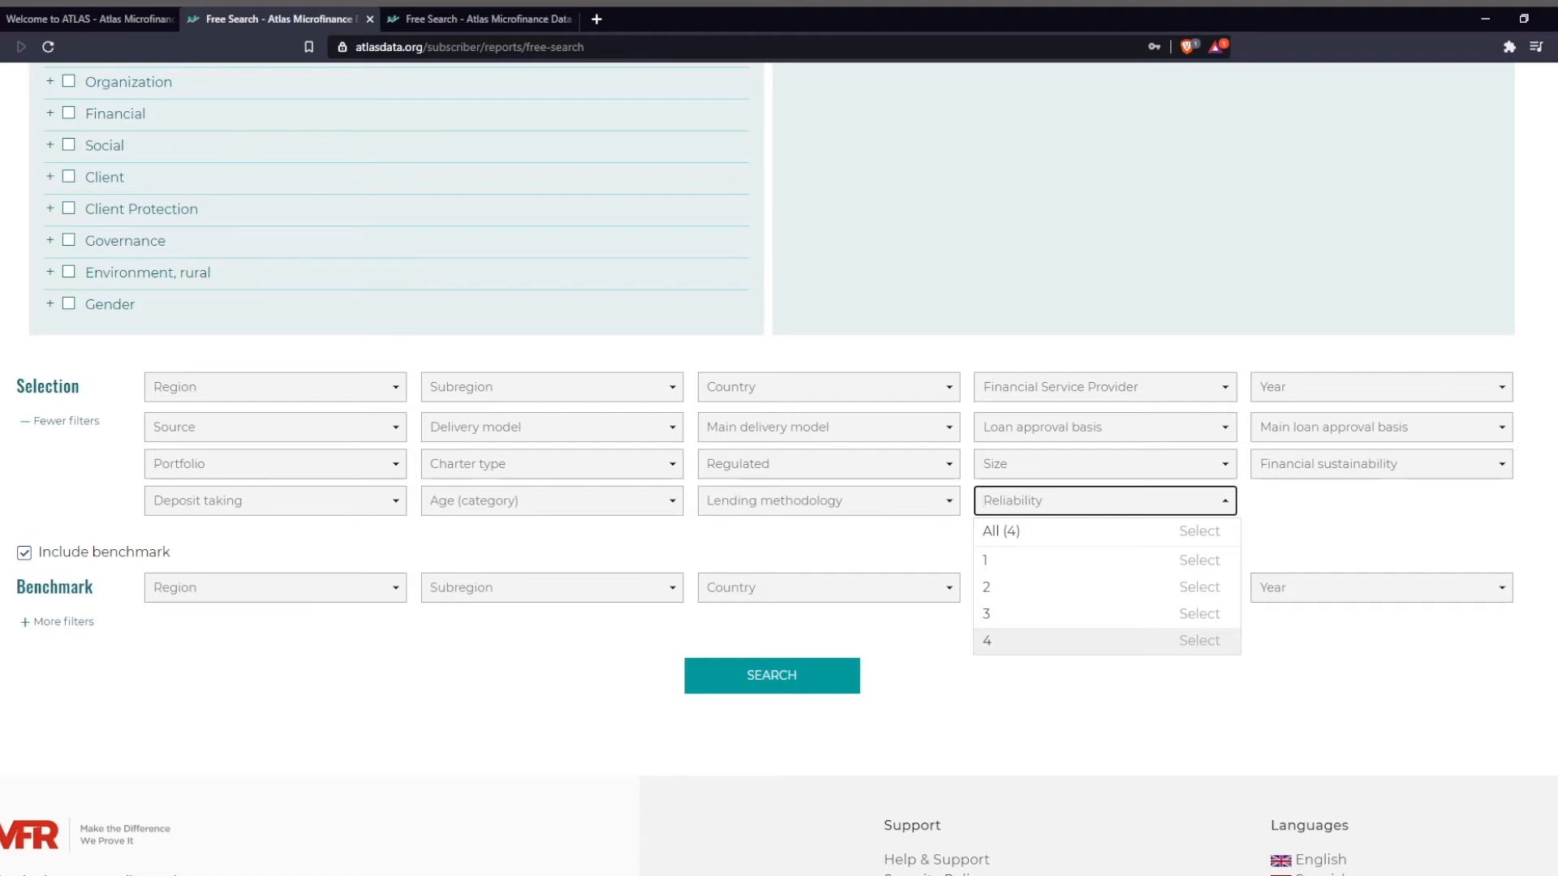
{"action": "left_click", "coordinate": [1084, 739]}
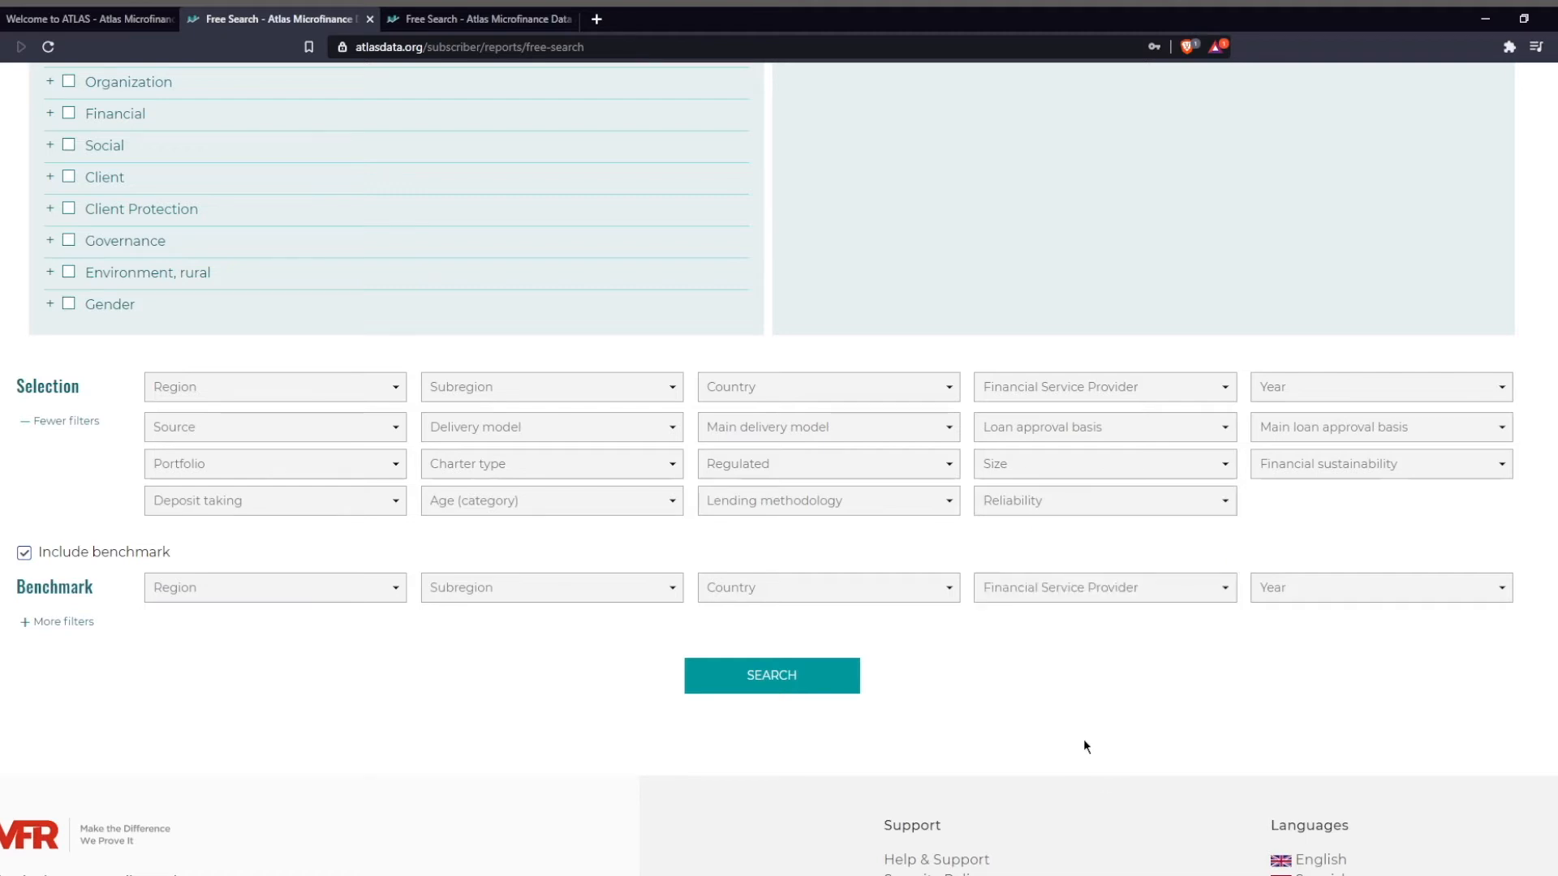
Keep the benchmark included and expand its additional filters.
{"action": "left_click", "coordinate": [27, 558]}
{"action": "left_click", "coordinate": [23, 556]}
{"action": "left_click", "coordinate": [54, 622]}
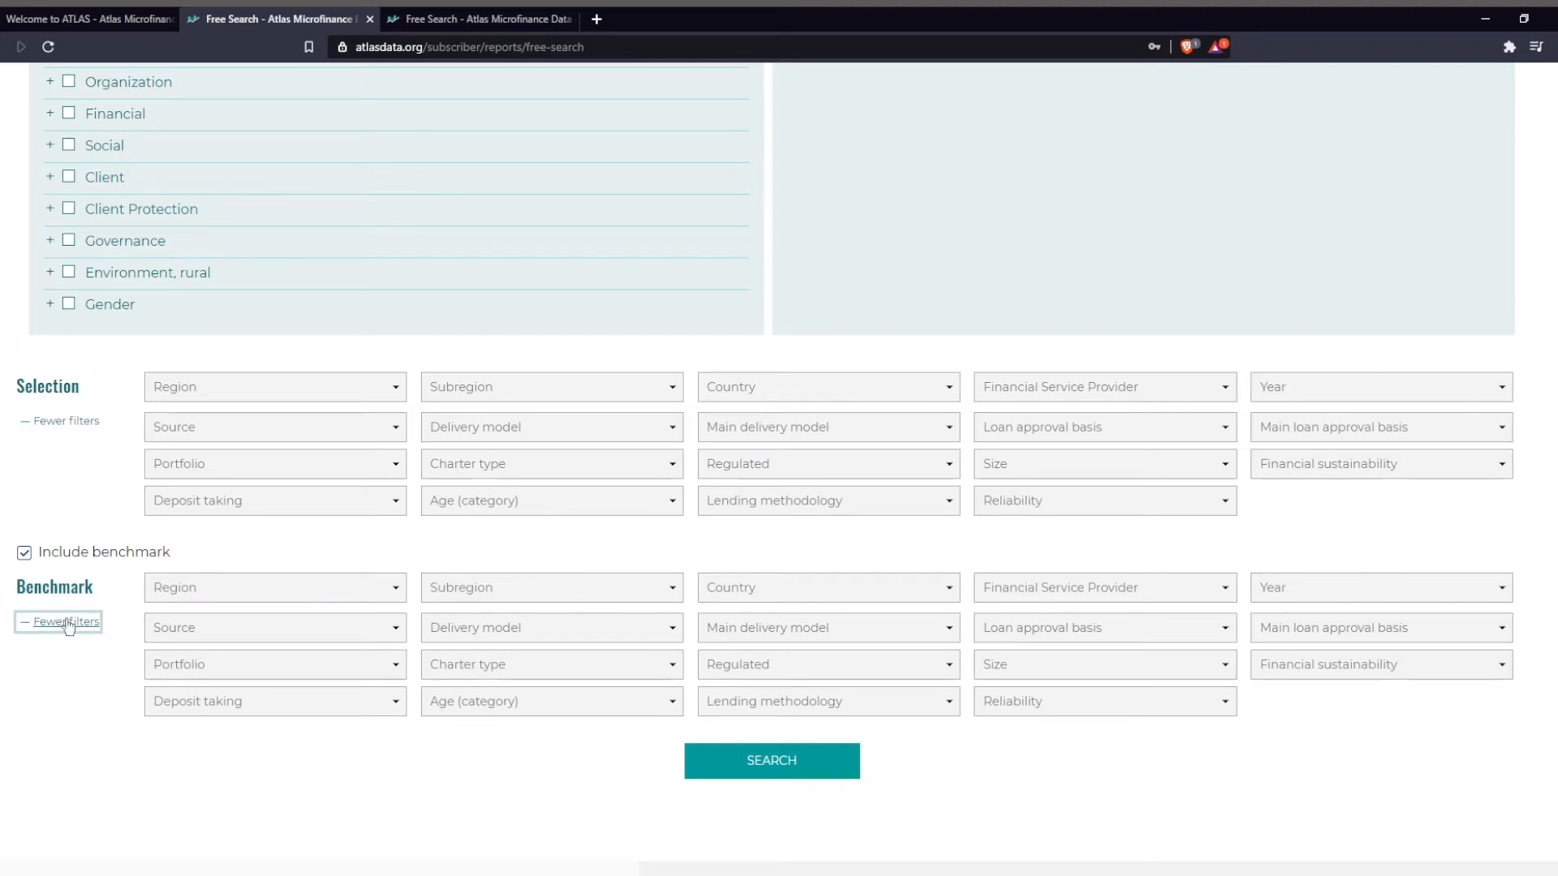
Switch to the prepared Free Search page comparing Uganda, Tanzania and Madagascar with Eastern Africa for 2018–2020, and run the search.
{"action": "scroll", "coordinate": [892, 617], "scroll_direction": "up", "scroll_amount": 2}
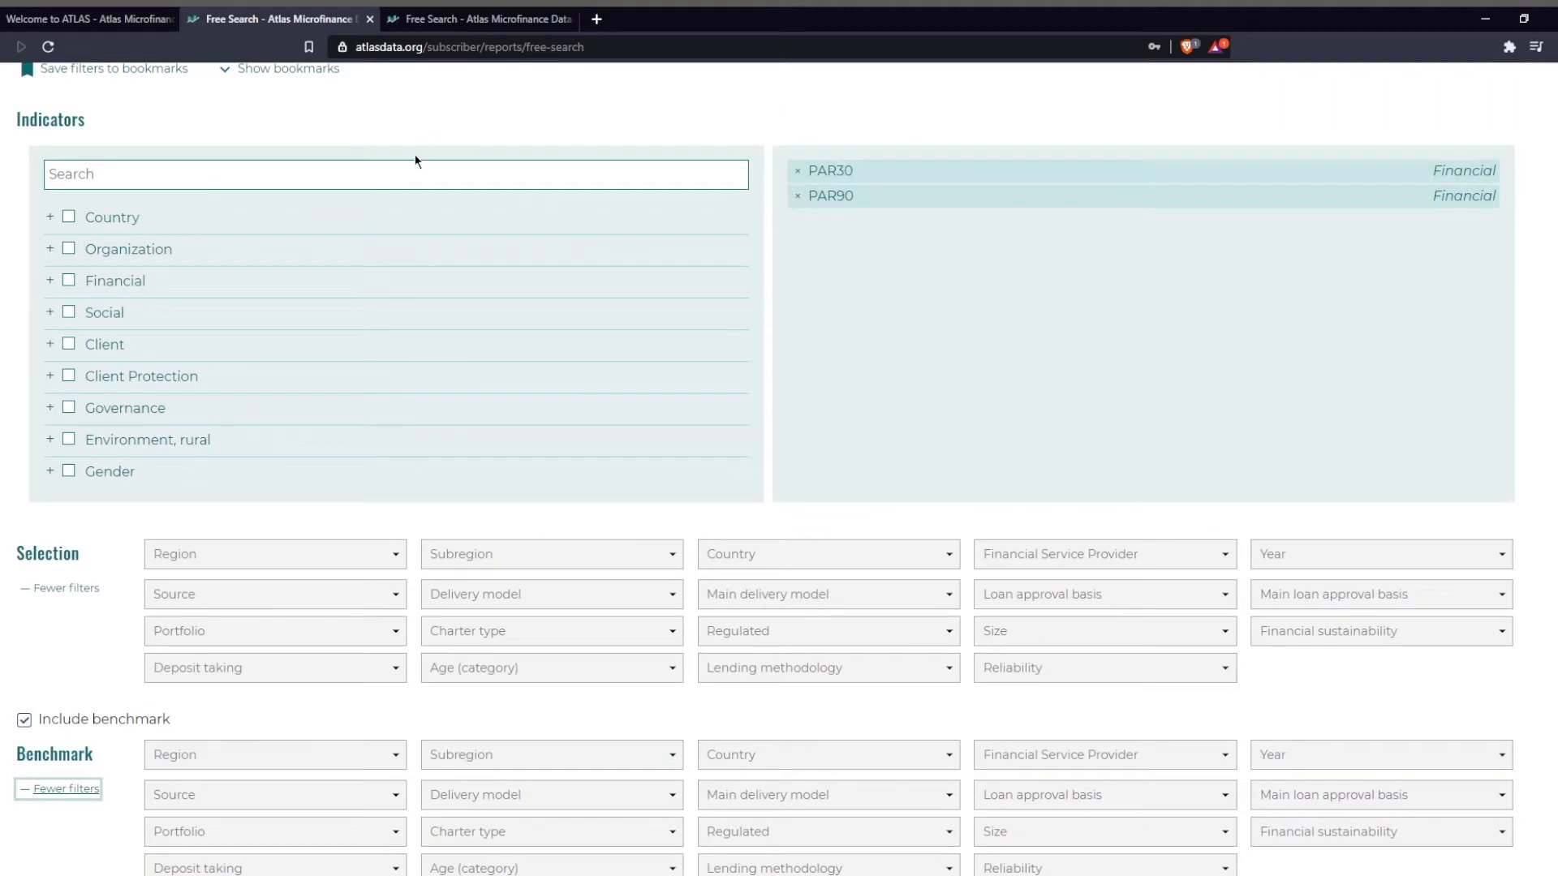
{"action": "scroll", "coordinate": [592, 390], "scroll_direction": "up", "scroll_amount": 3}
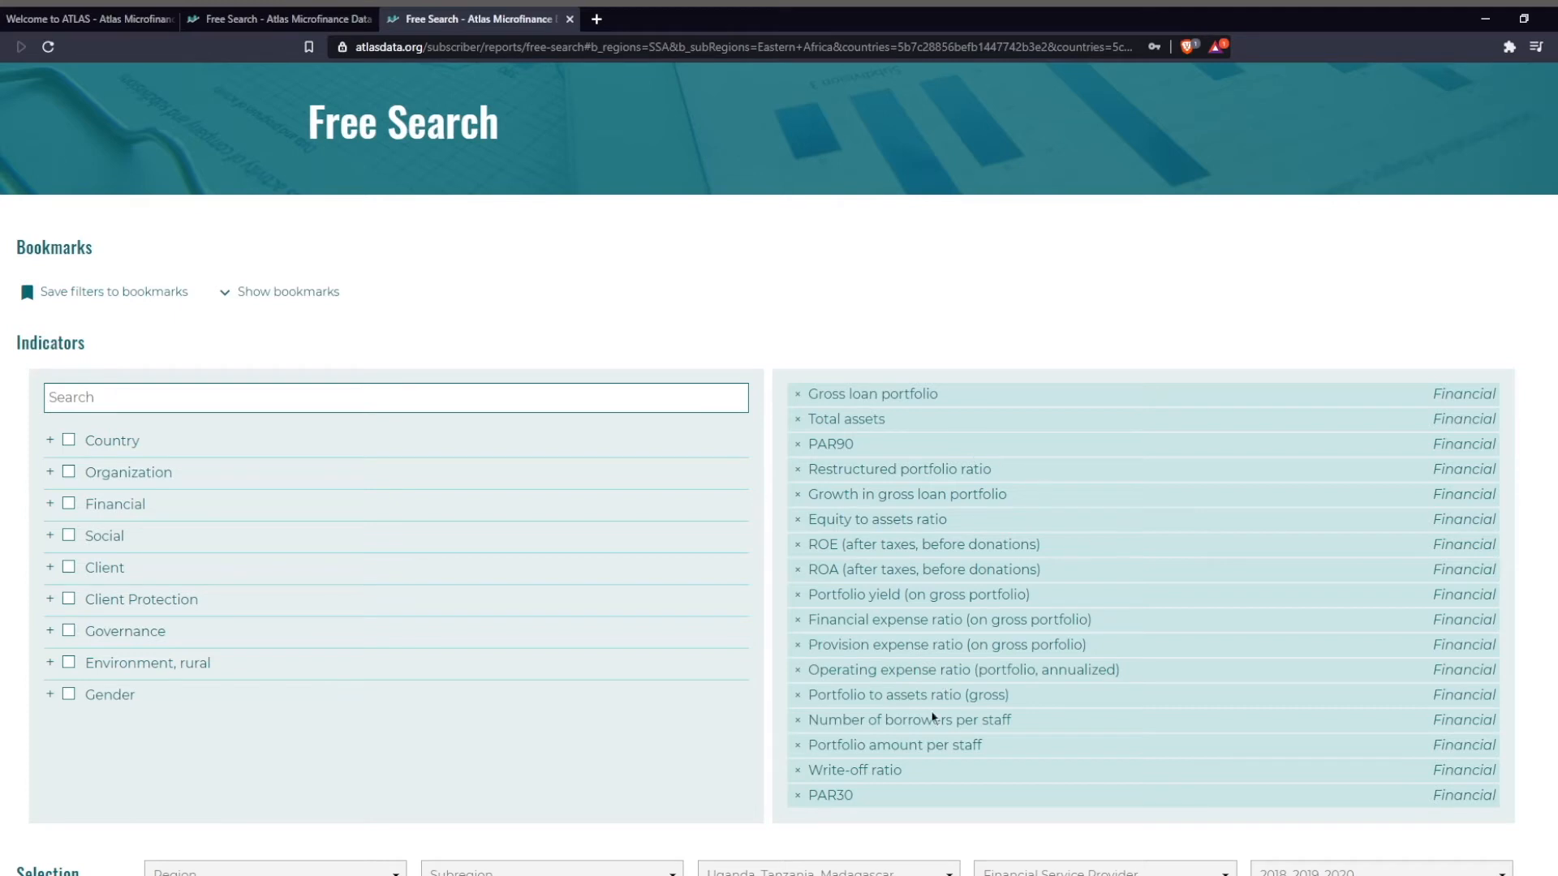
{"action": "scroll", "coordinate": [885, 528], "scroll_direction": "down", "scroll_amount": 3}
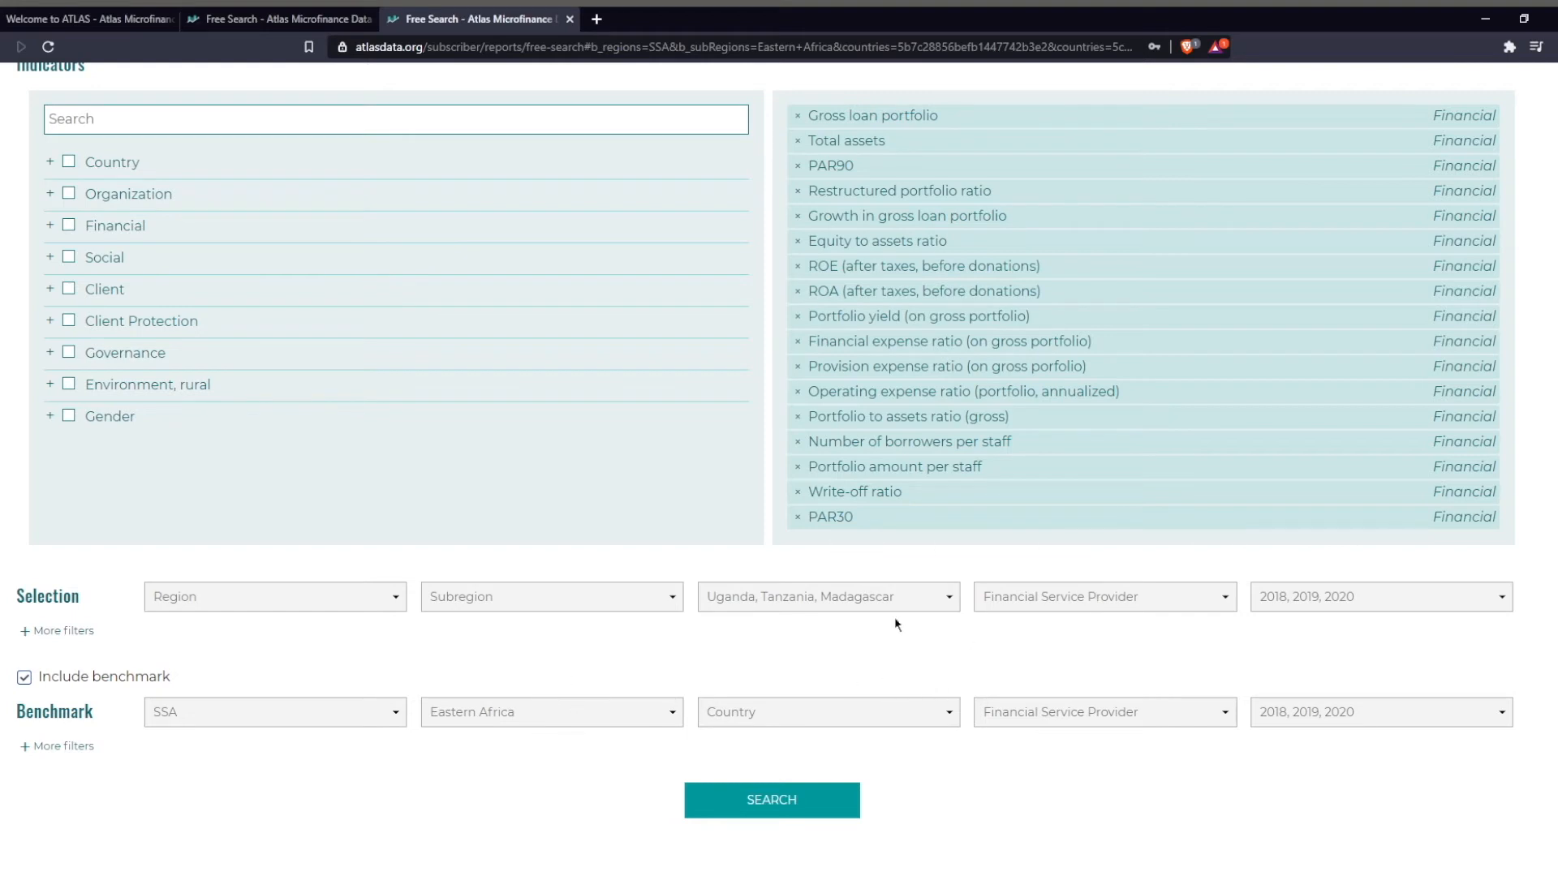
{"action": "left_click", "coordinate": [789, 801]}
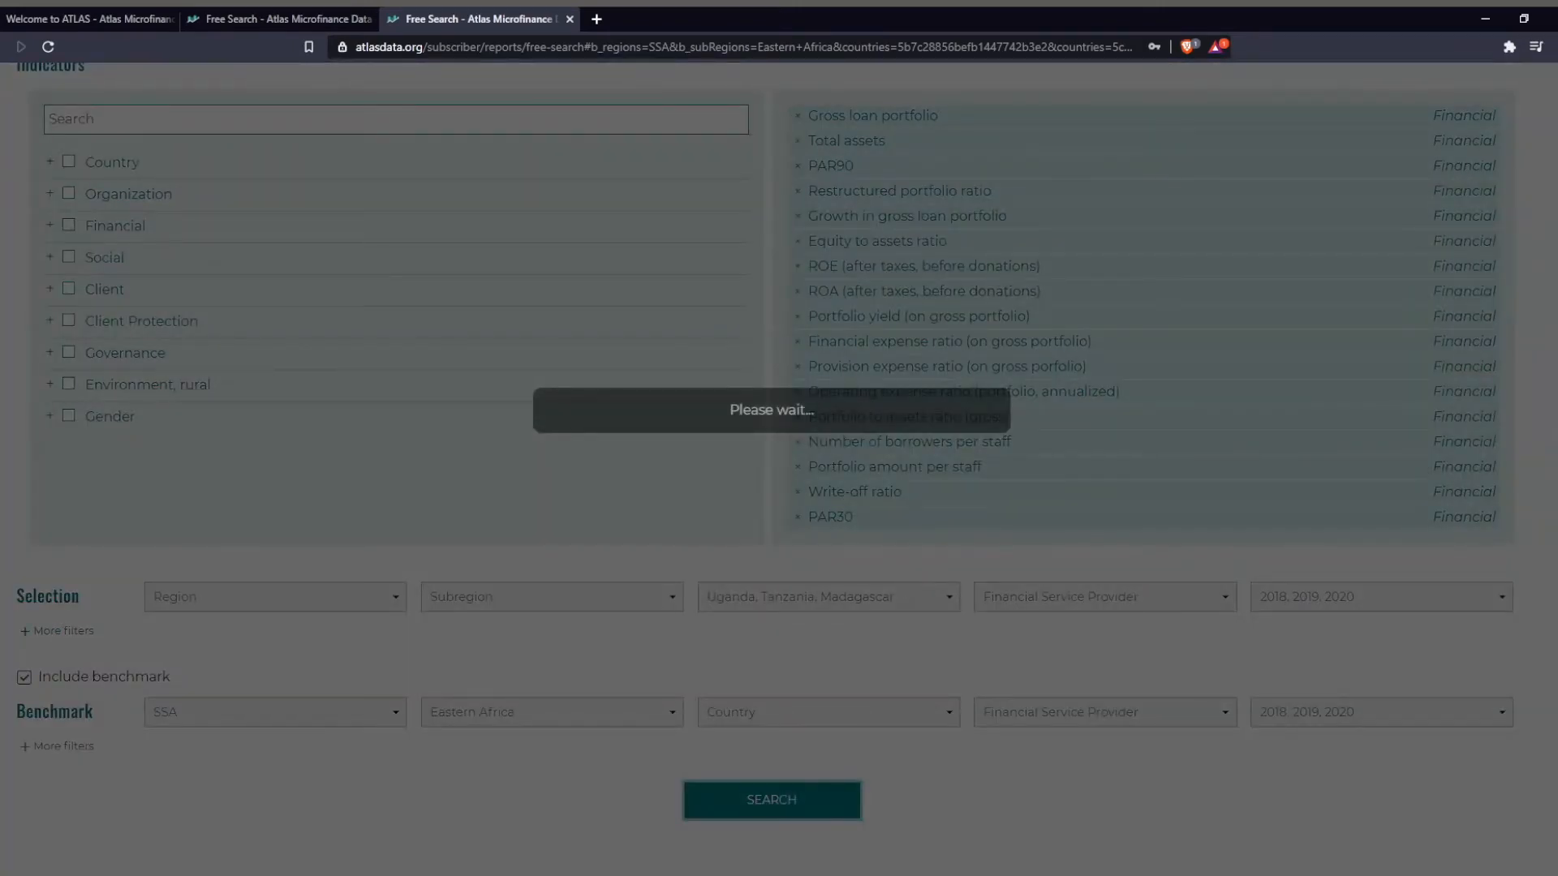
Examine the indicator result charts, from PAR30 and PAR90 through the write-off ratio, comparing selection with benchmark.
{"action": "scroll", "coordinate": [898, 591], "scroll_direction": "down", "scroll_amount": 4}
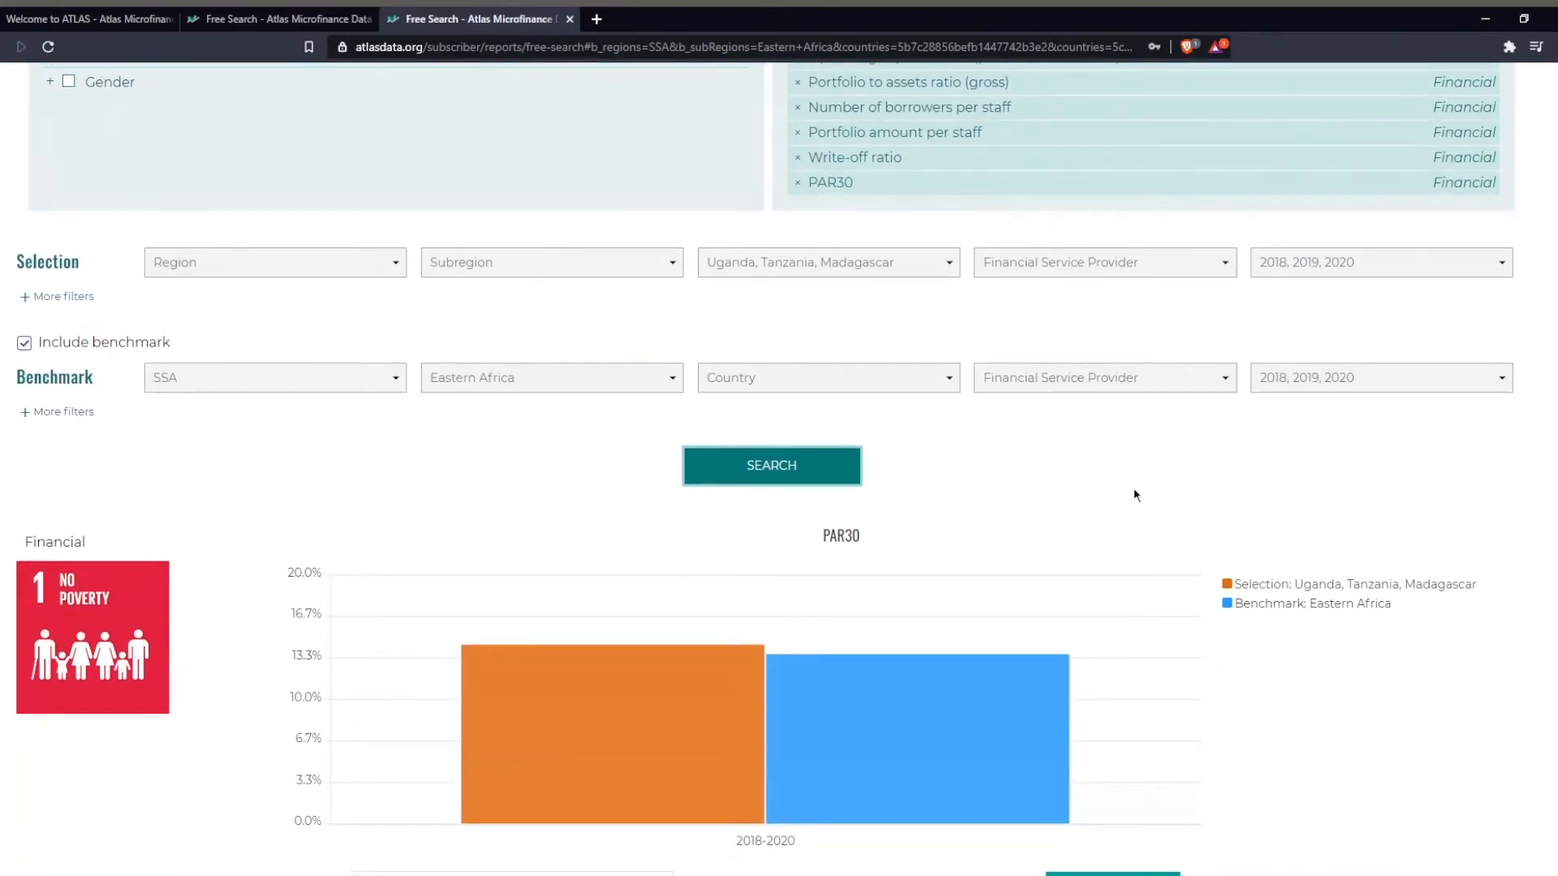
{"action": "scroll", "coordinate": [1134, 491], "scroll_direction": "down", "scroll_amount": 2}
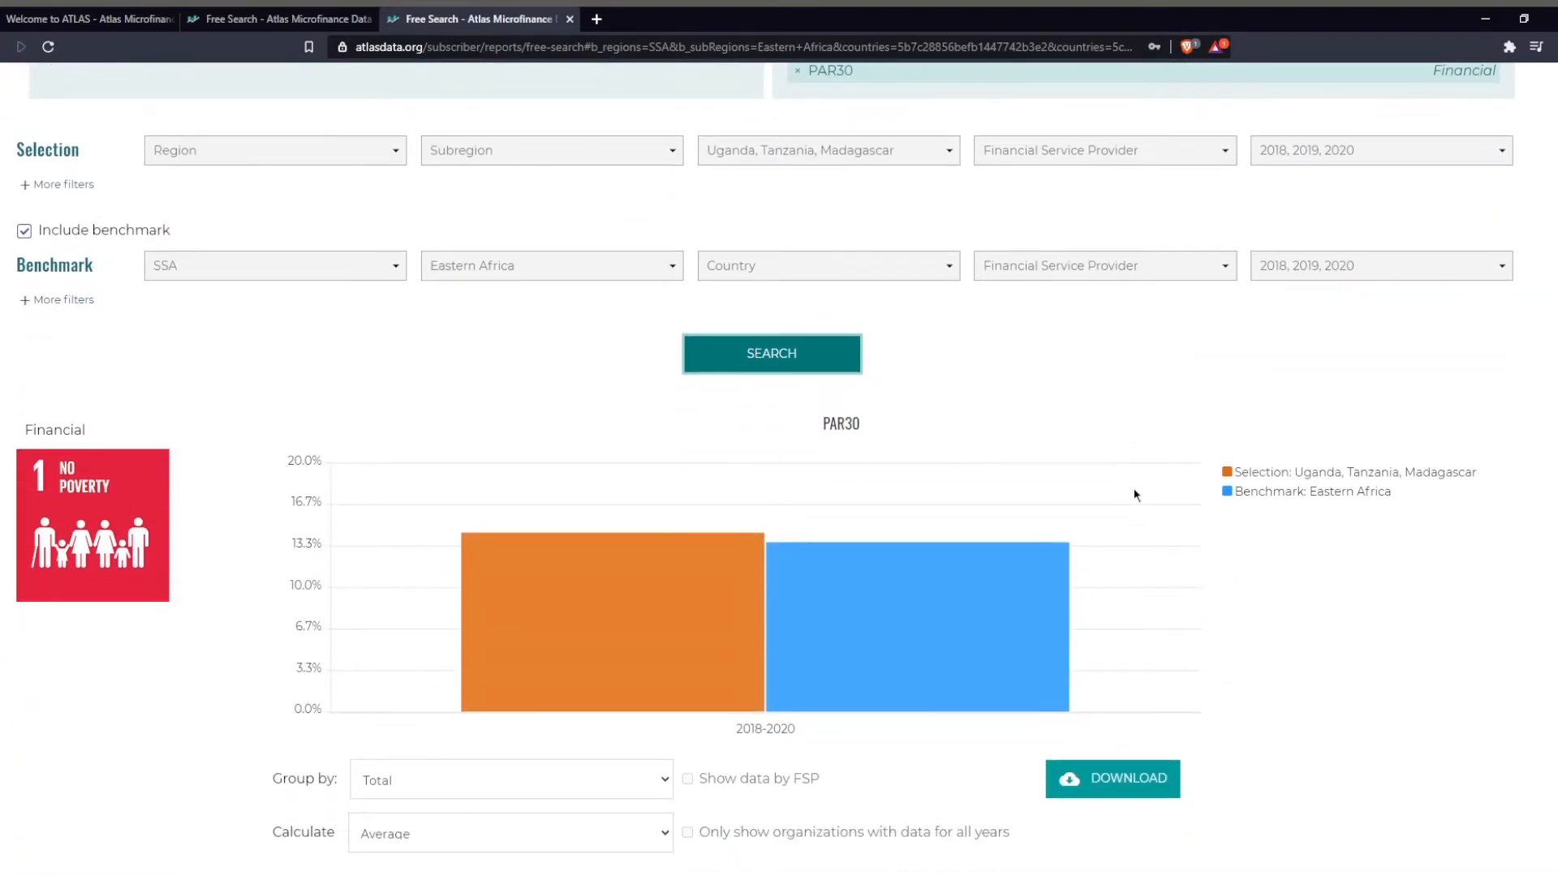
{"action": "scroll", "coordinate": [1134, 495], "scroll_direction": "down", "scroll_amount": 2}
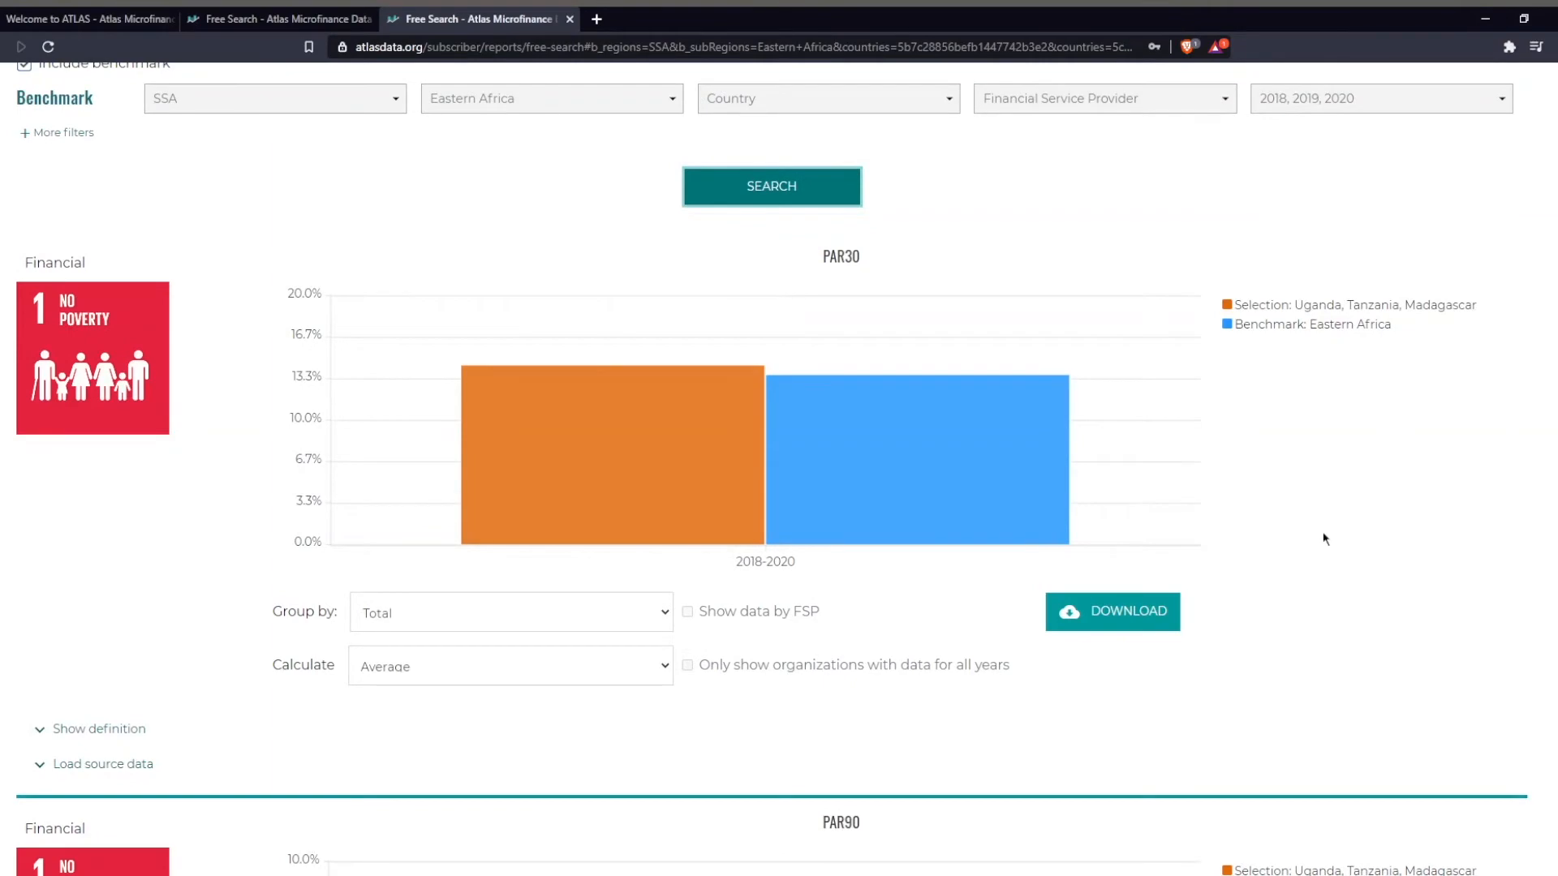
{"action": "scroll", "coordinate": [1324, 537], "scroll_direction": "down", "scroll_amount": 7}
{"action": "scroll", "coordinate": [1325, 539], "scroll_direction": "down", "scroll_amount": 7}
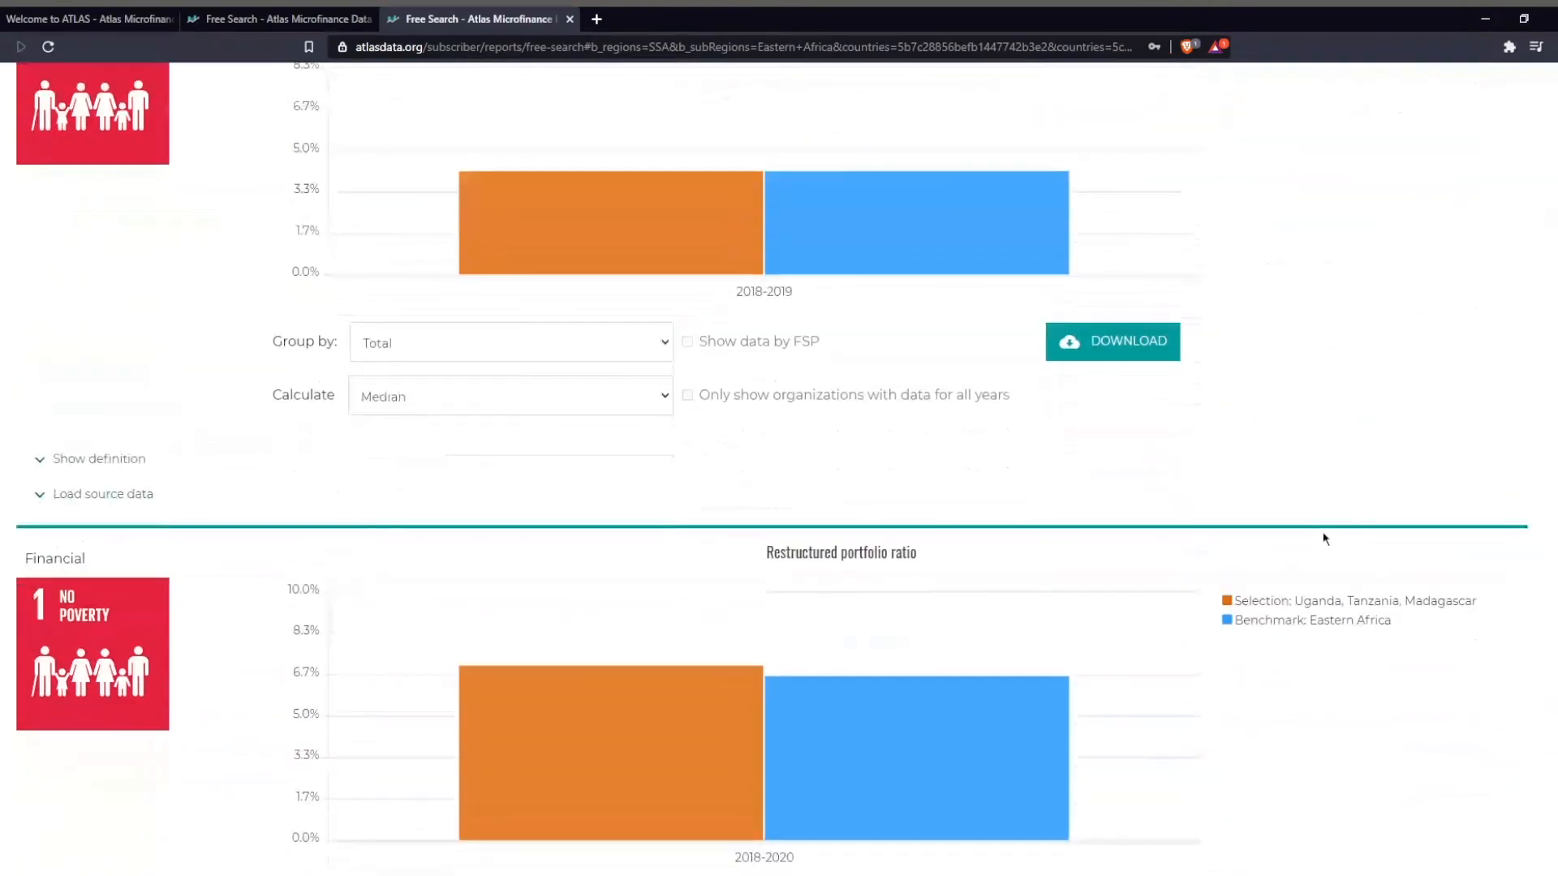
{"action": "scroll", "coordinate": [1325, 539], "scroll_direction": "down", "scroll_amount": 8}
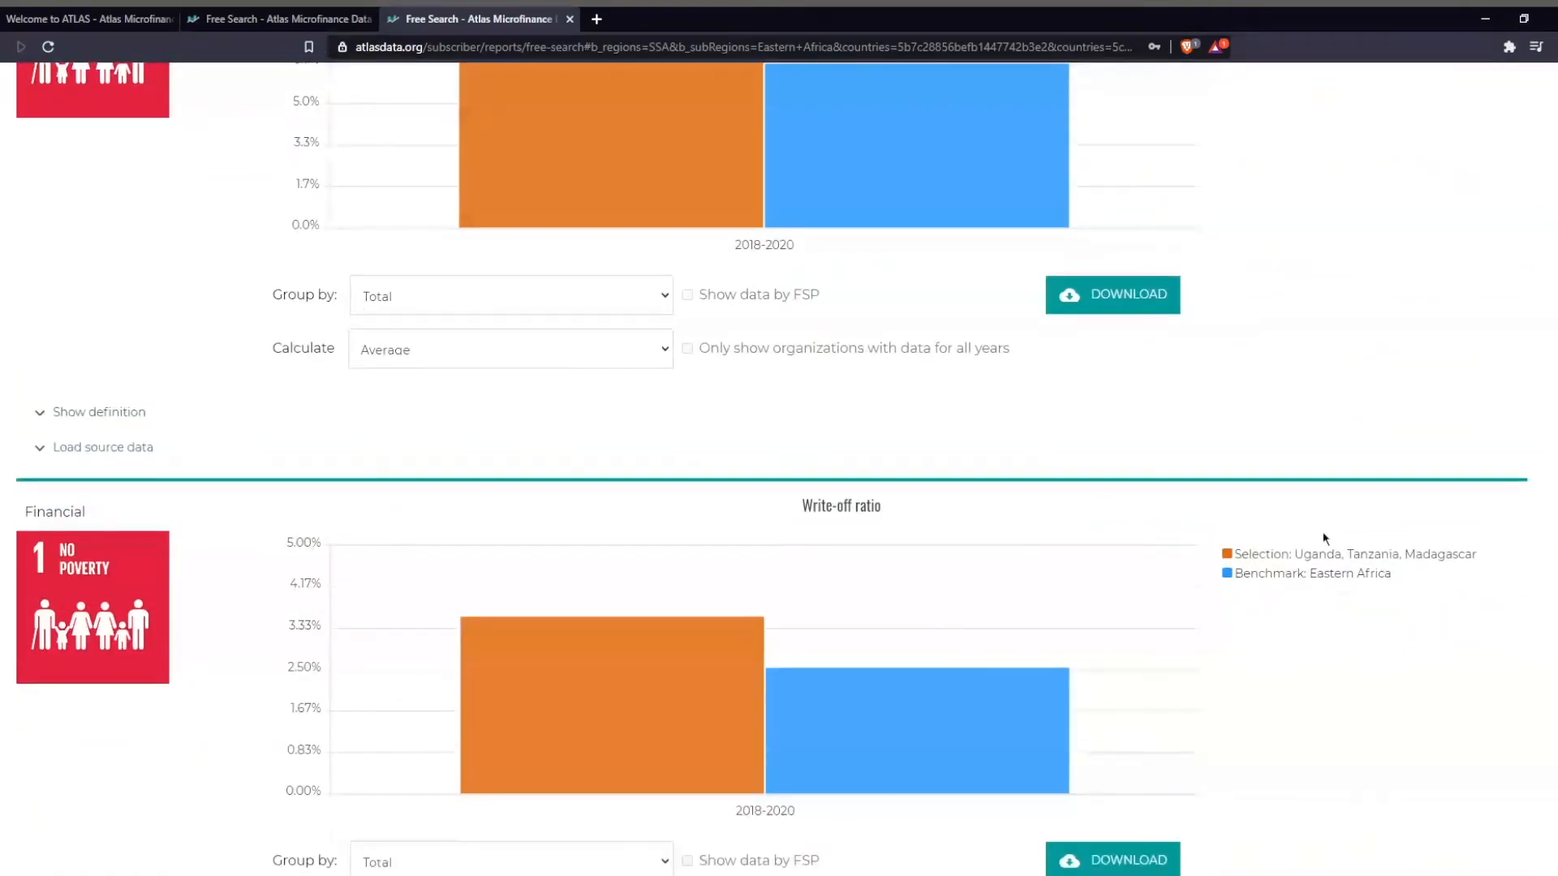
{"action": "scroll", "coordinate": [1324, 537], "scroll_direction": "up", "scroll_amount": 3}
{"action": "scroll", "coordinate": [1302, 540], "scroll_direction": "up", "scroll_amount": 19}
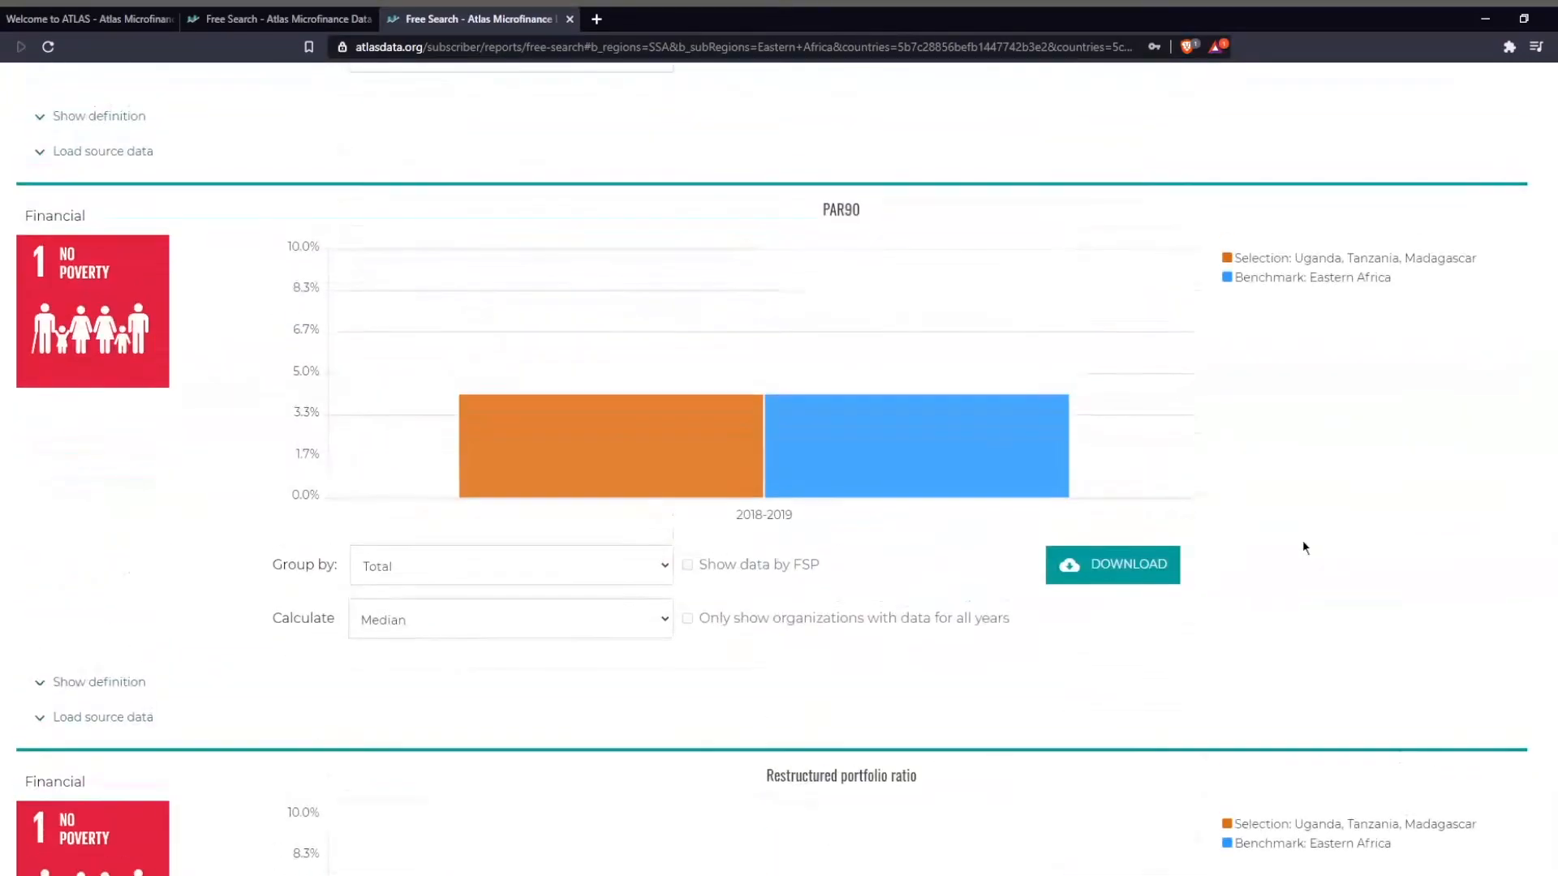
{"action": "scroll", "coordinate": [1302, 542], "scroll_direction": "up", "scroll_amount": 1}
{"action": "scroll", "coordinate": [1302, 542], "scroll_direction": "down", "scroll_amount": 2}
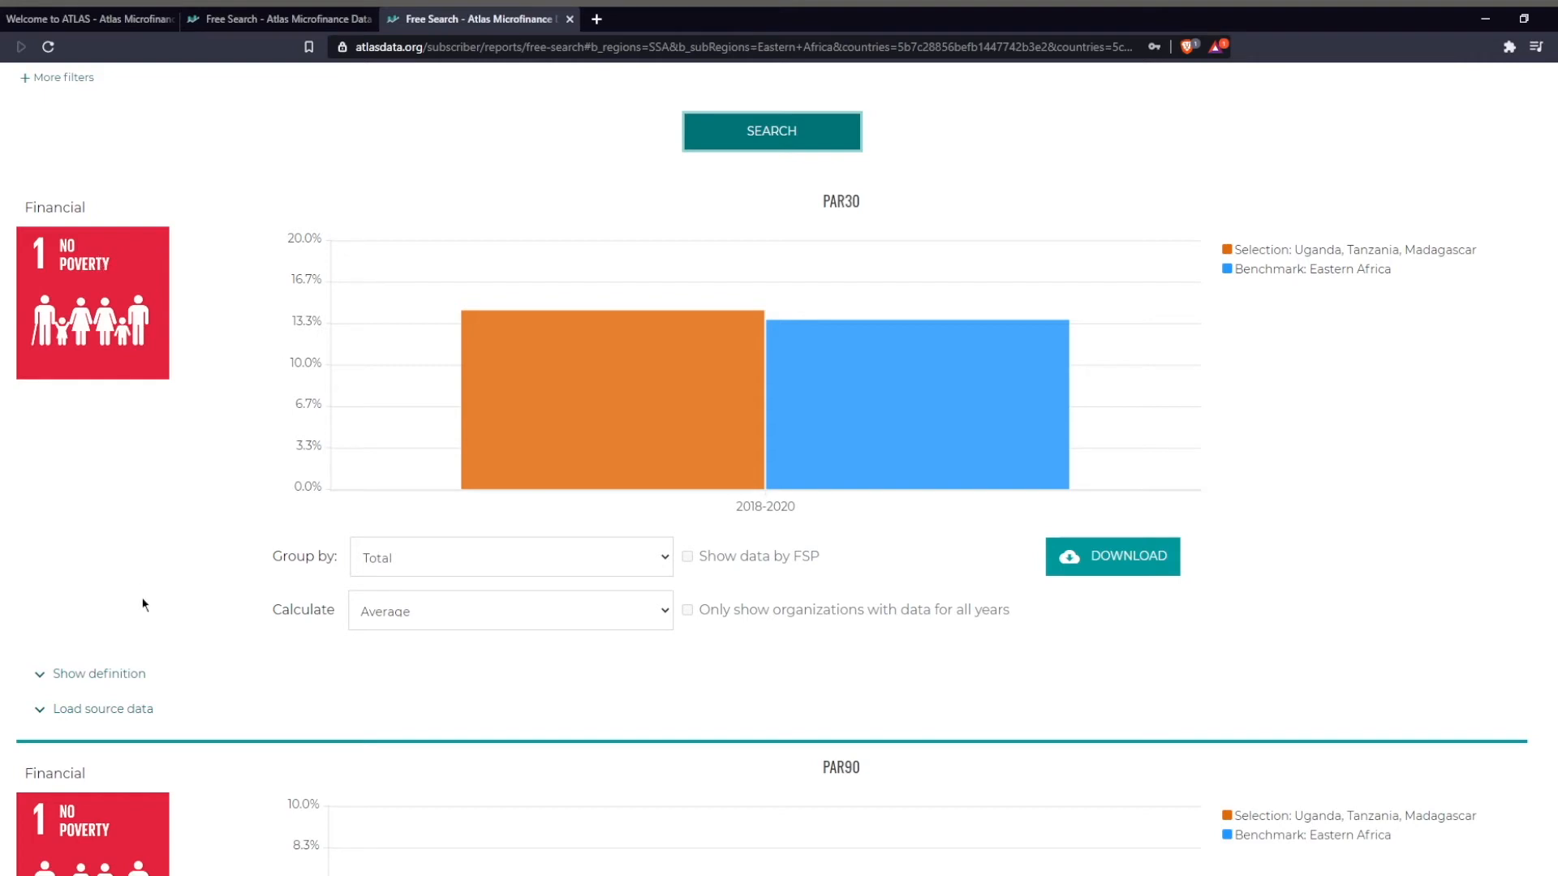
View the definition and the source data of the PAR30 result, hiding each again.
{"action": "left_click", "coordinate": [97, 672]}
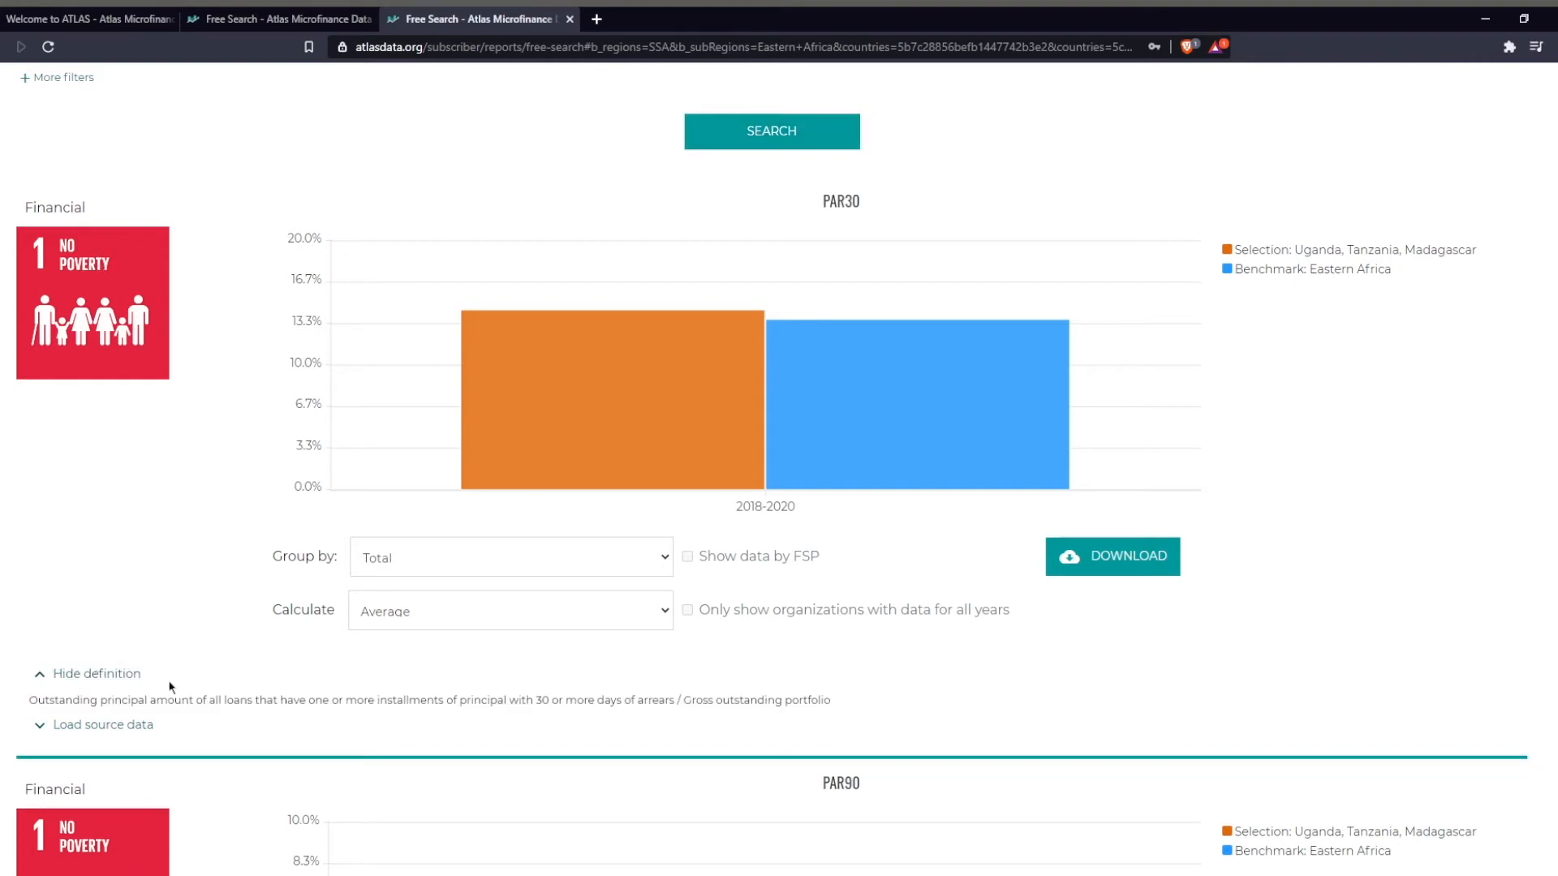
{"action": "left_click", "coordinate": [65, 674]}
{"action": "left_click", "coordinate": [92, 712]}
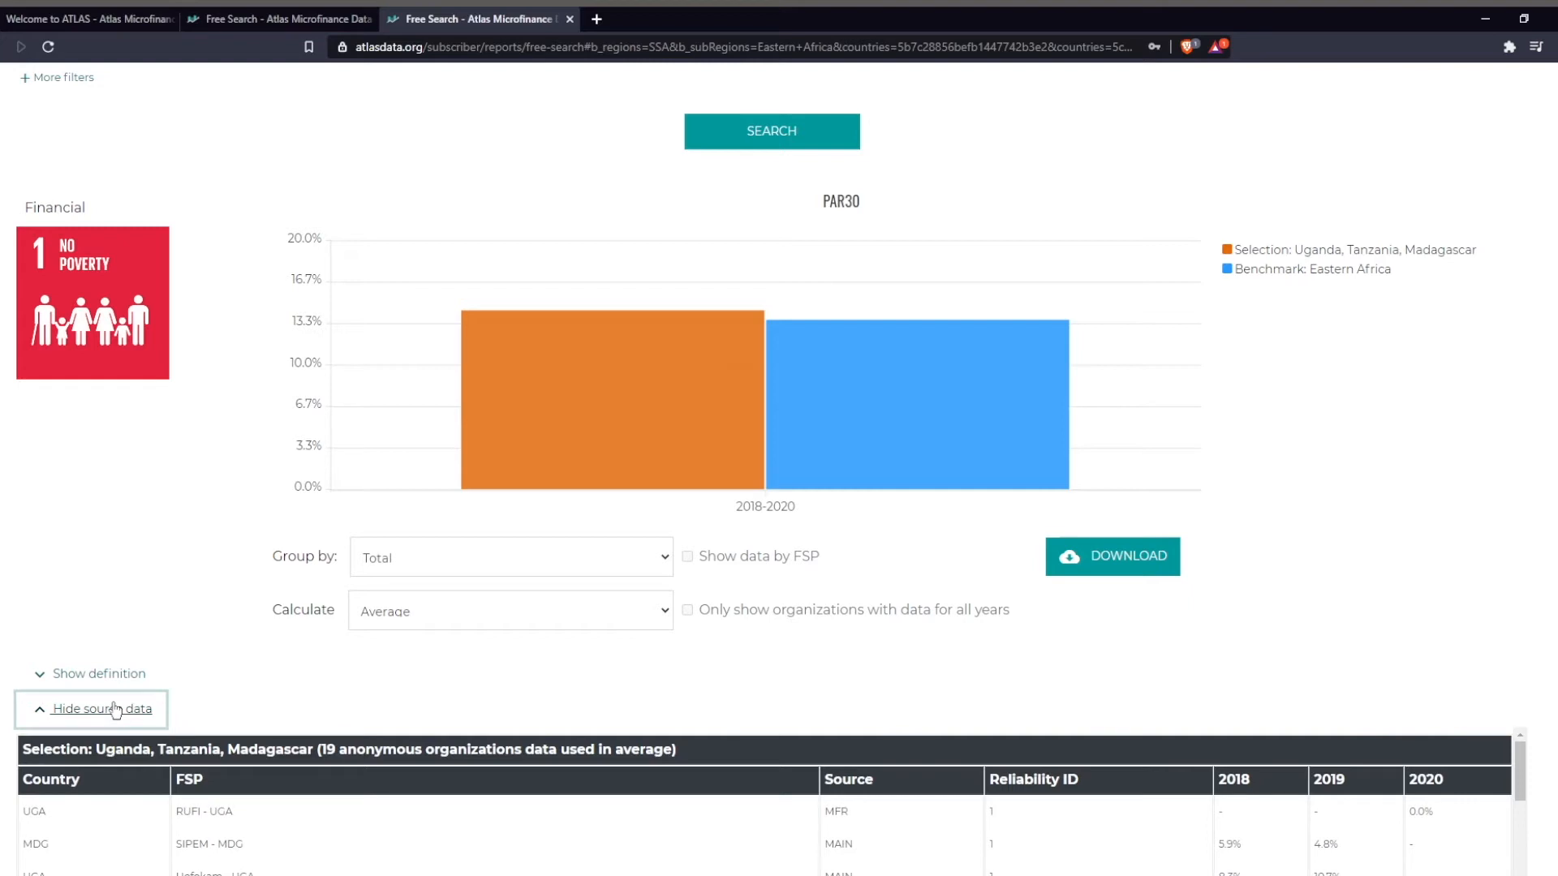
{"action": "left_click", "coordinate": [116, 710]}
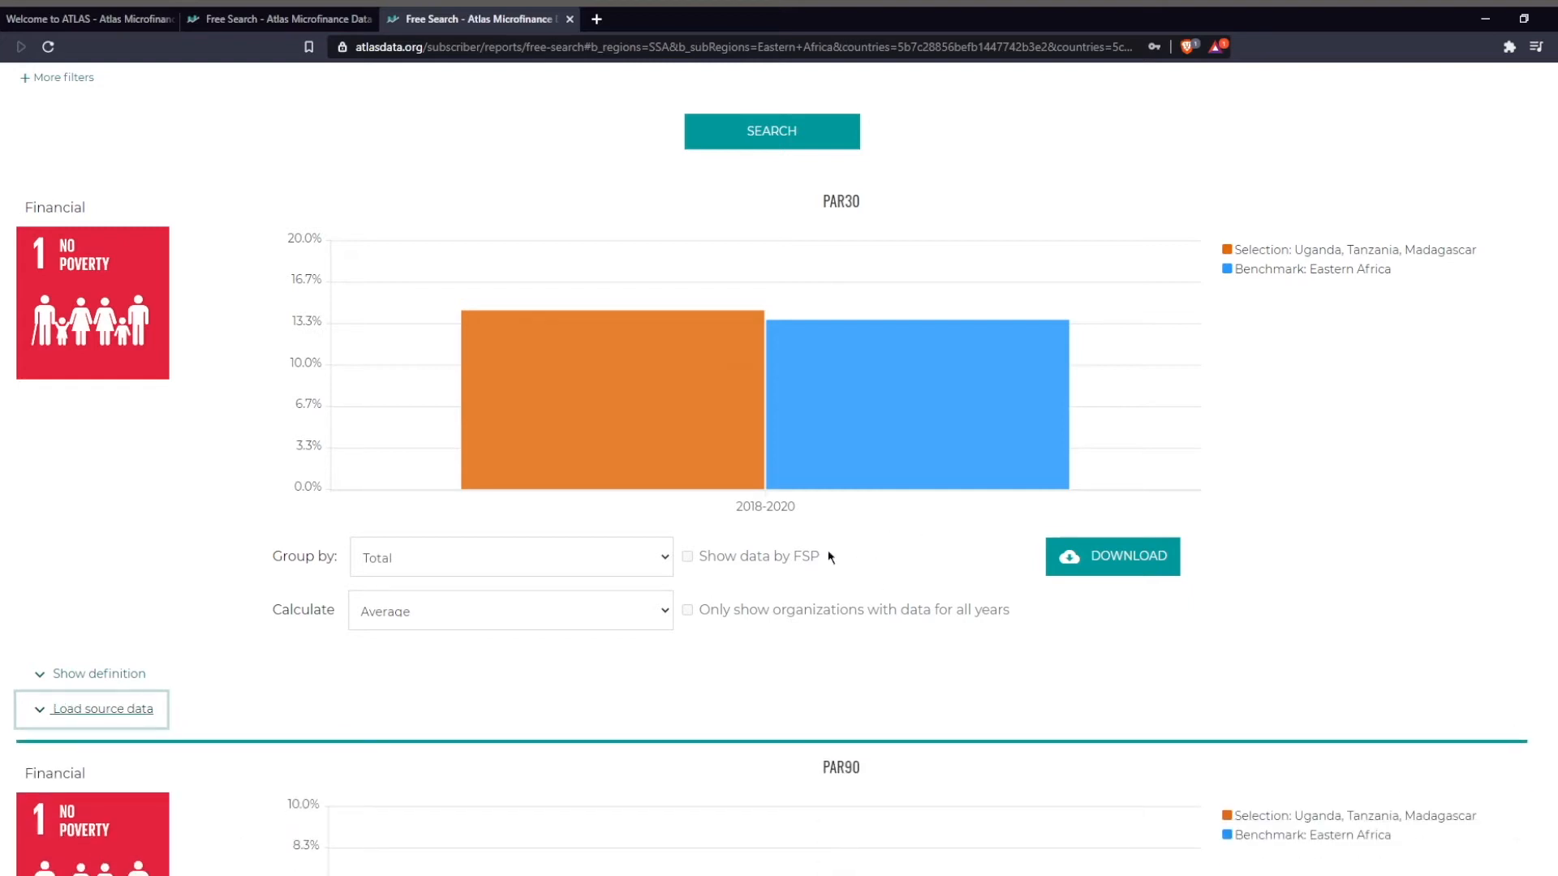
Inspect the bar details of the PAR30 chart and group its results by Year.
{"action": "mouse_move", "coordinate": [627, 448]}
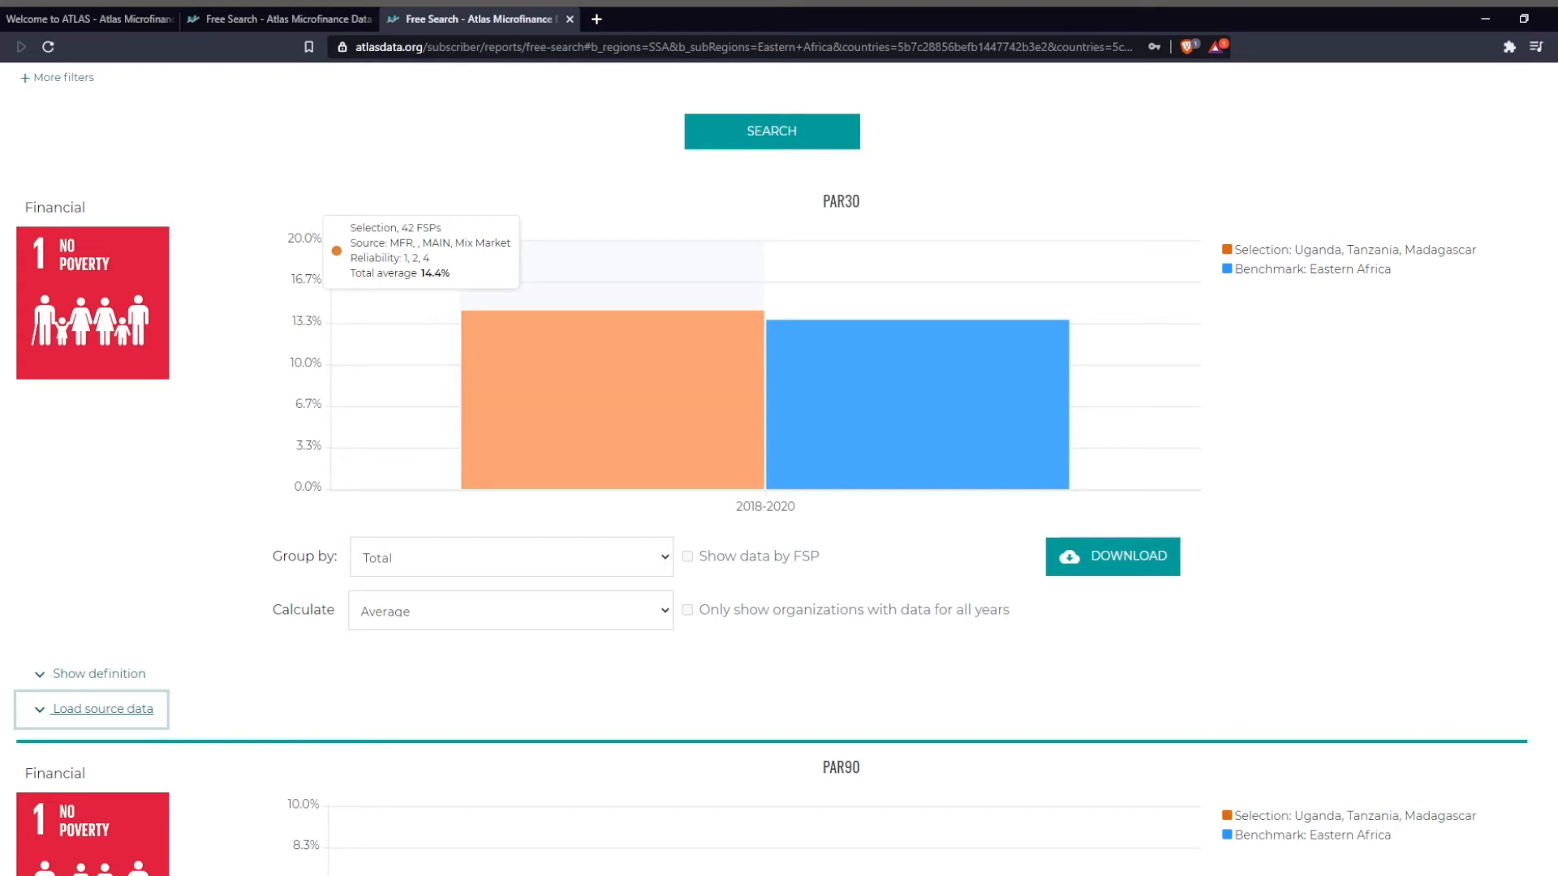
{"action": "mouse_move", "coordinate": [813, 404]}
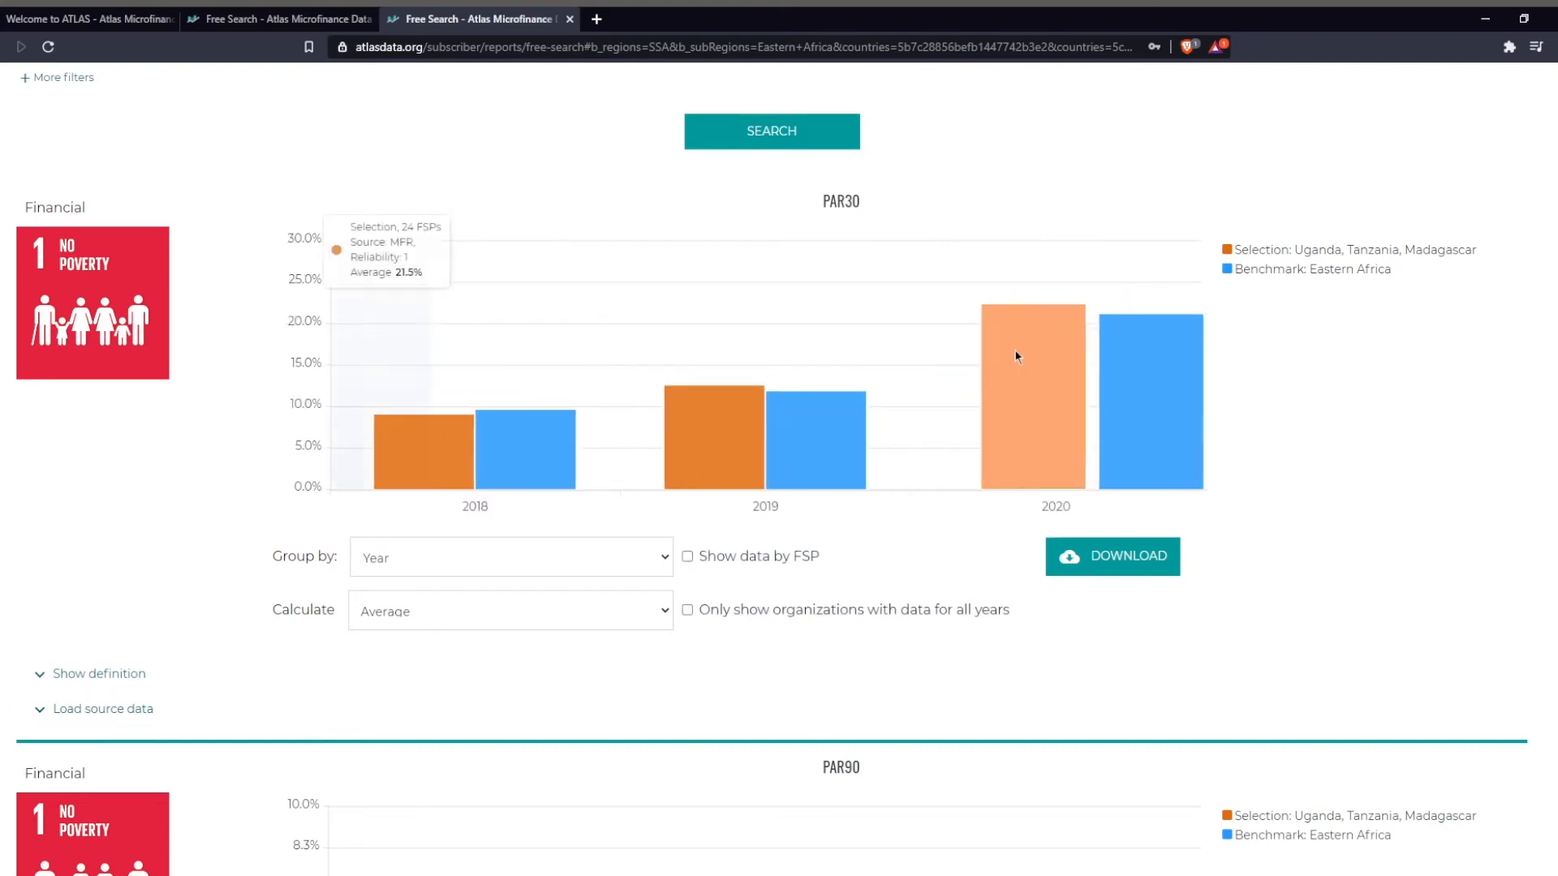
{"action": "left_click", "coordinate": [565, 570]}
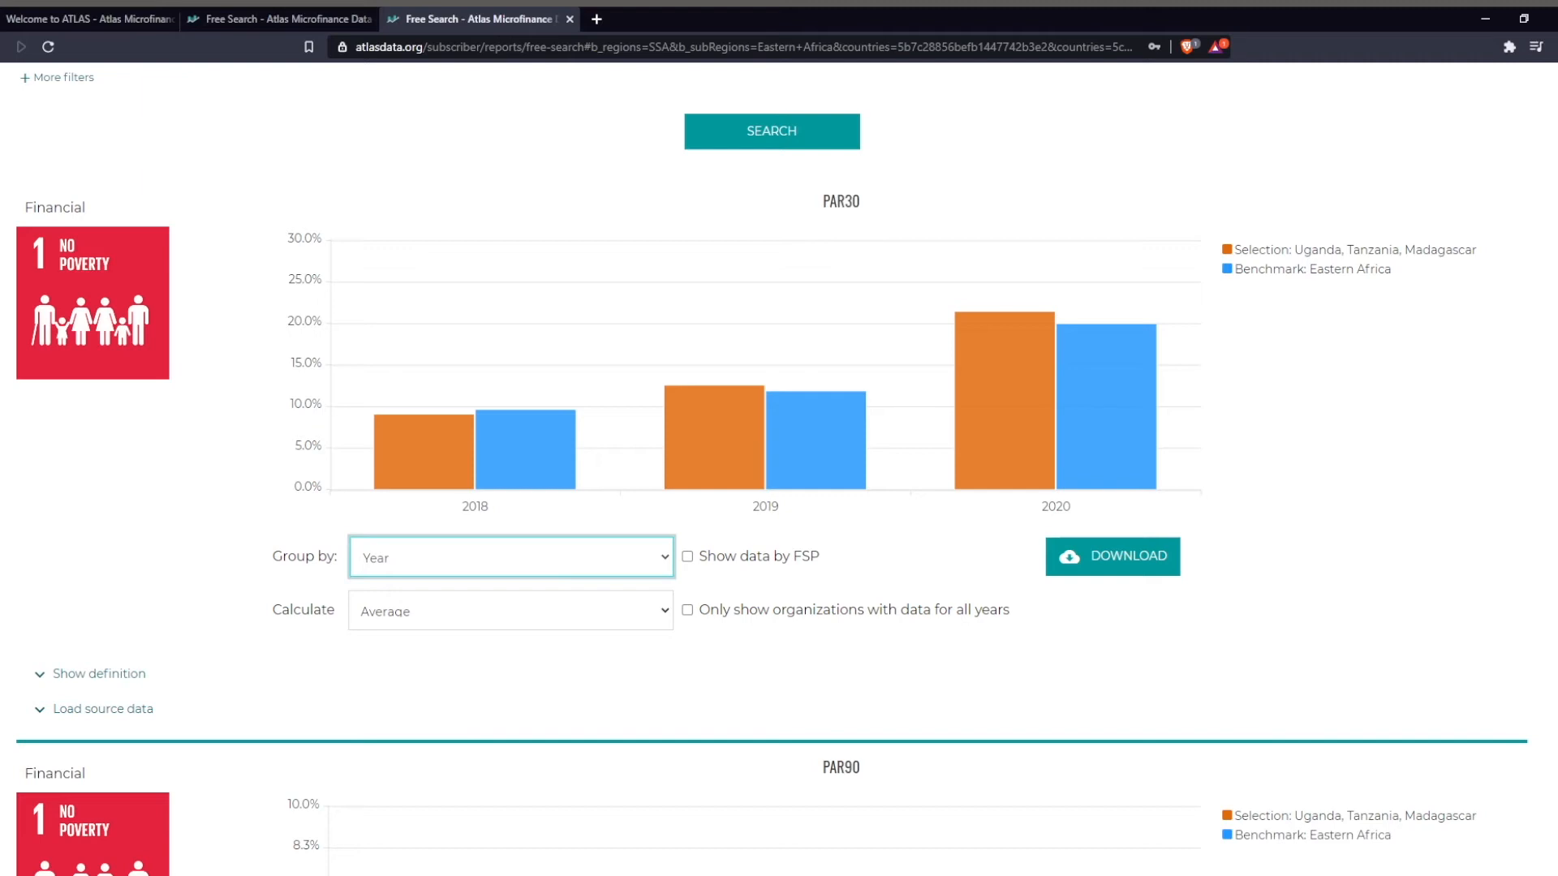
{"action": "left_click", "coordinate": [1395, 621]}
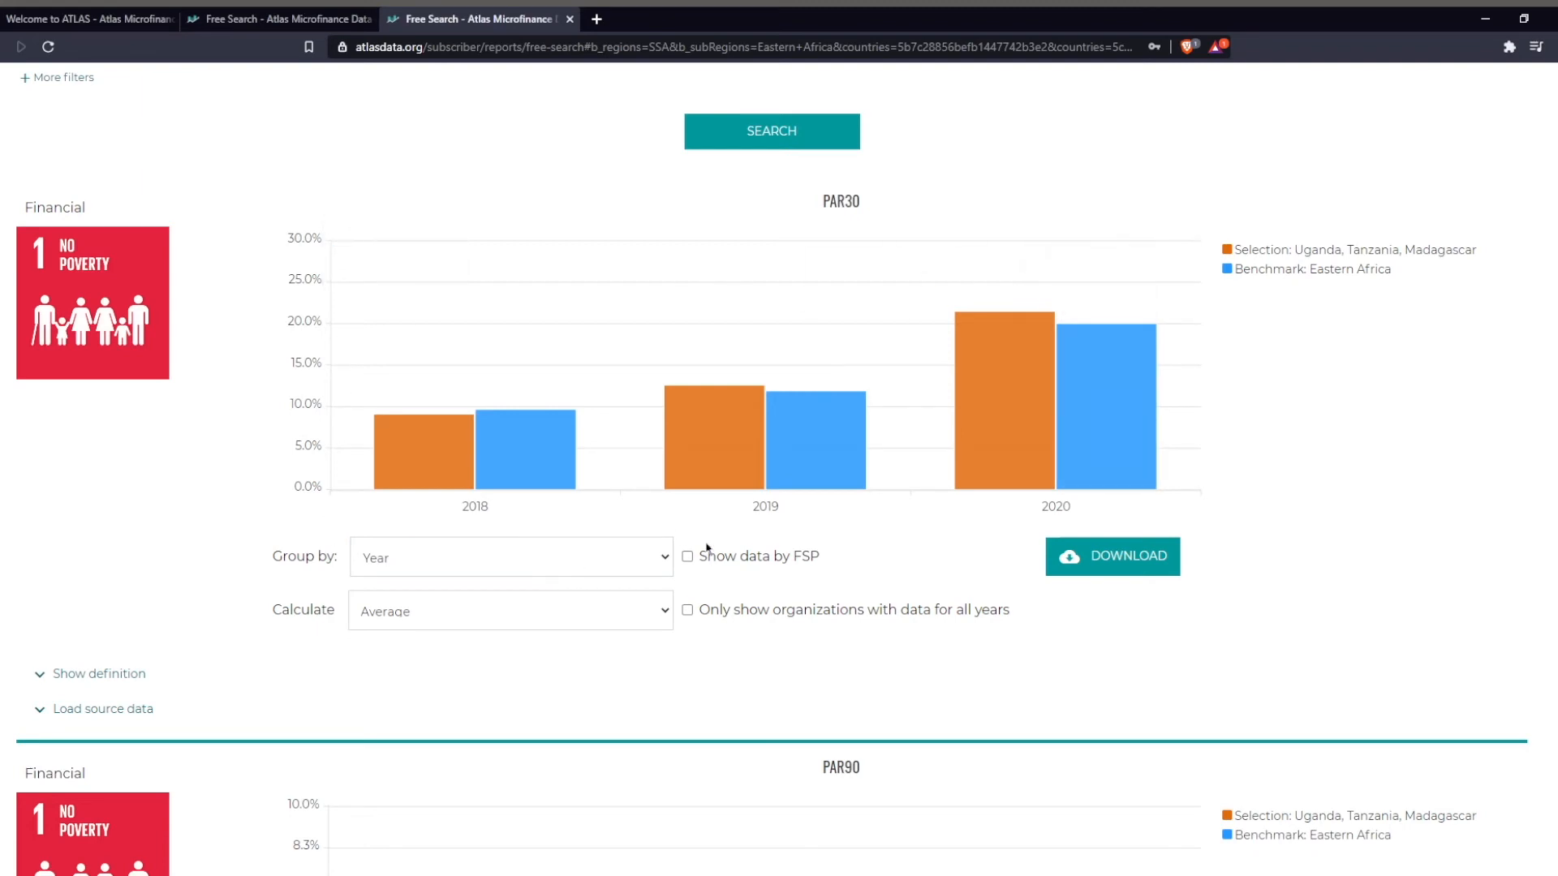
Calculate the PAR30 chart by Median, and restore the calculation to Average.
{"action": "left_click", "coordinate": [456, 623]}
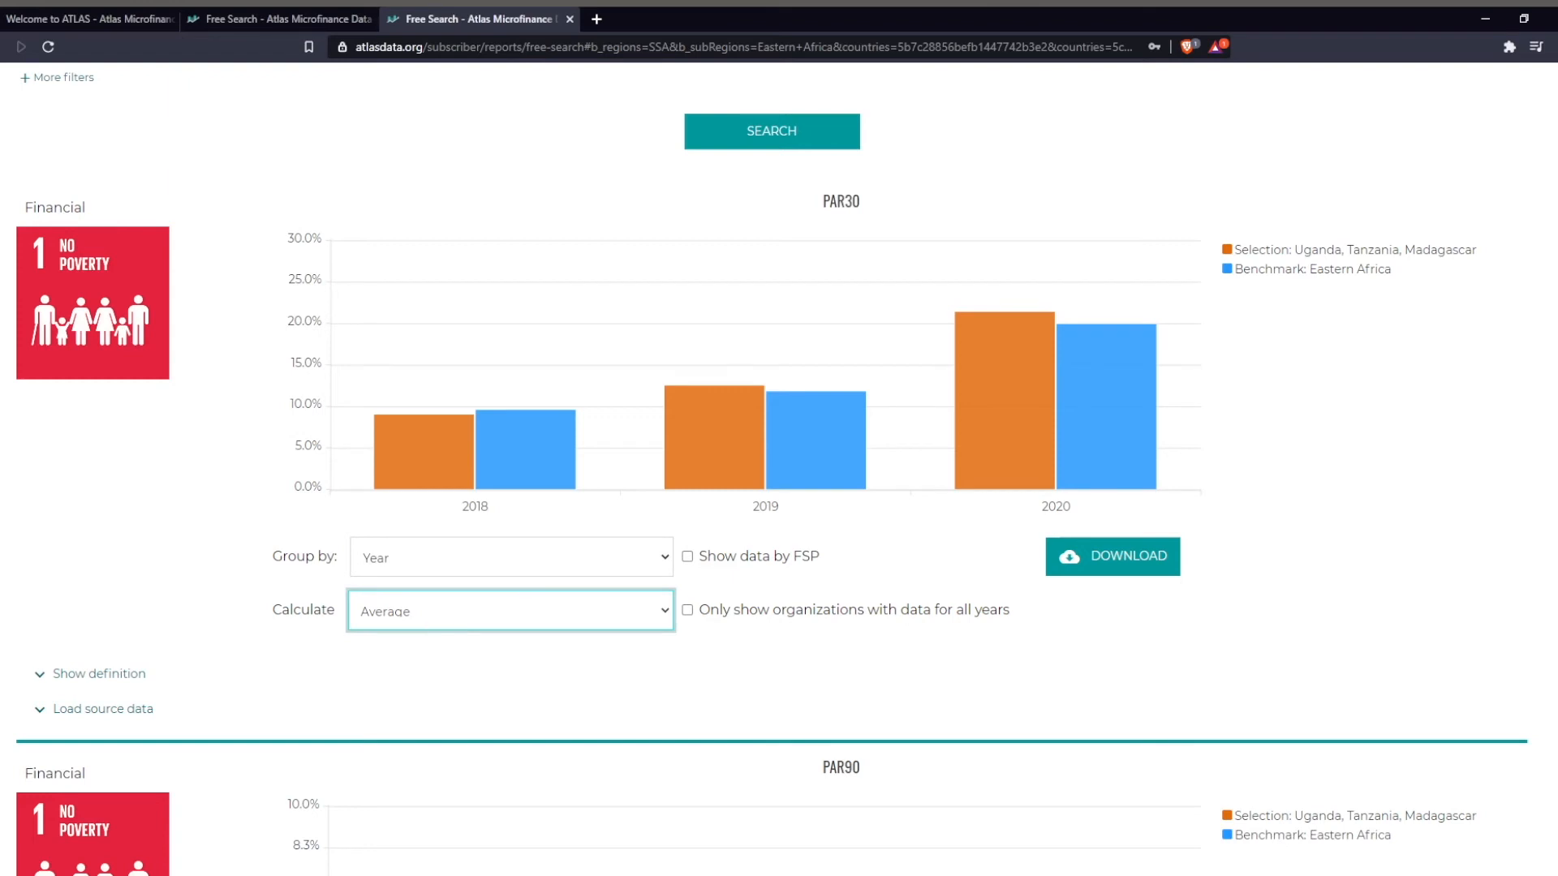
{"action": "left_click", "coordinate": [493, 654]}
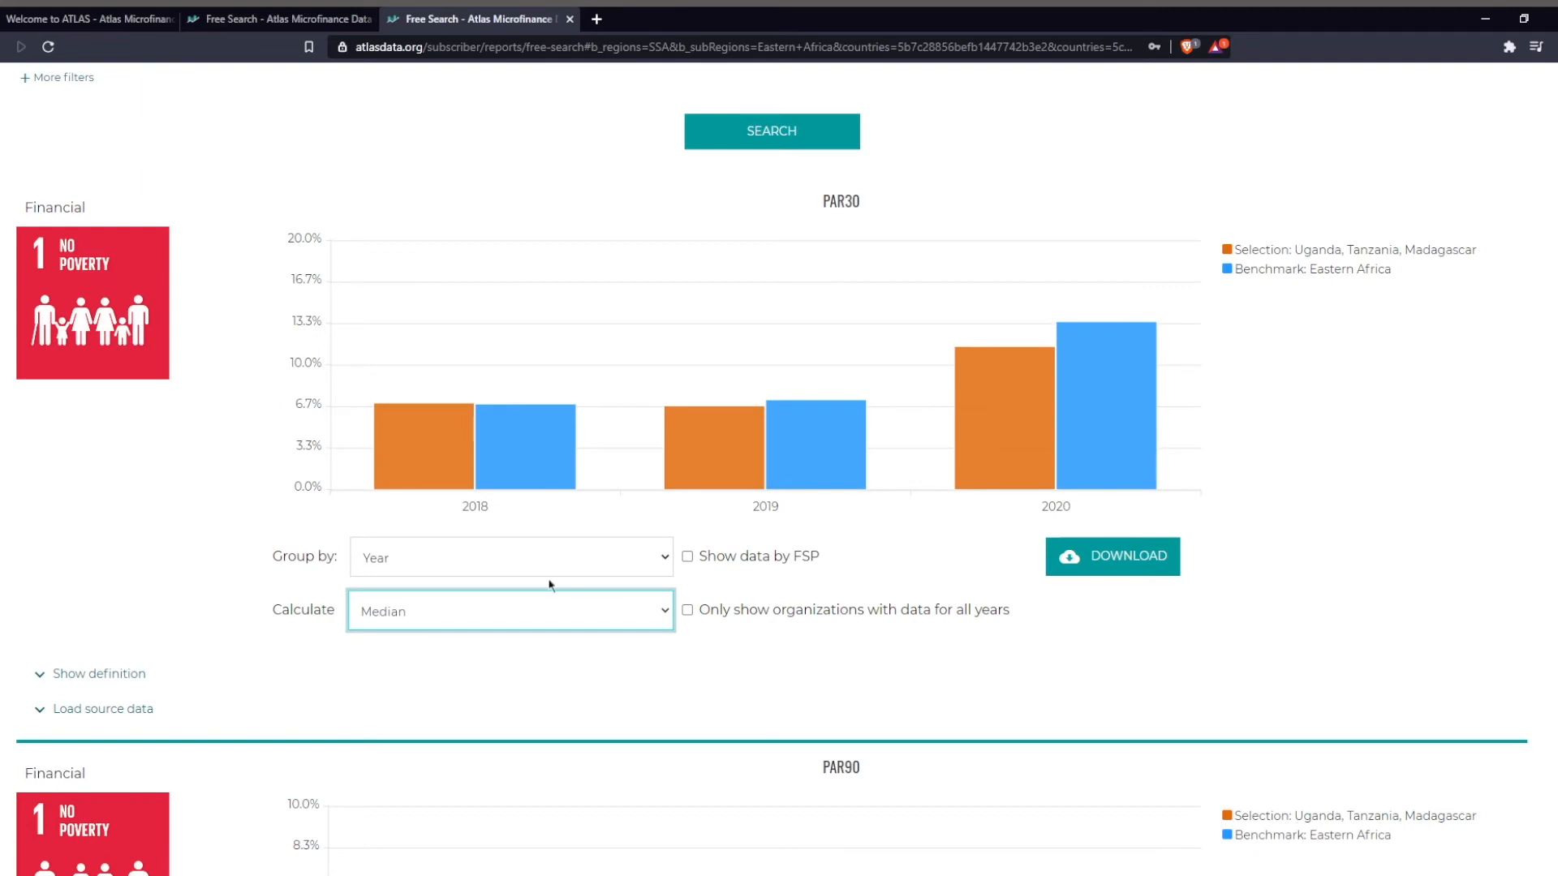
{"action": "key", "text": "Up"}
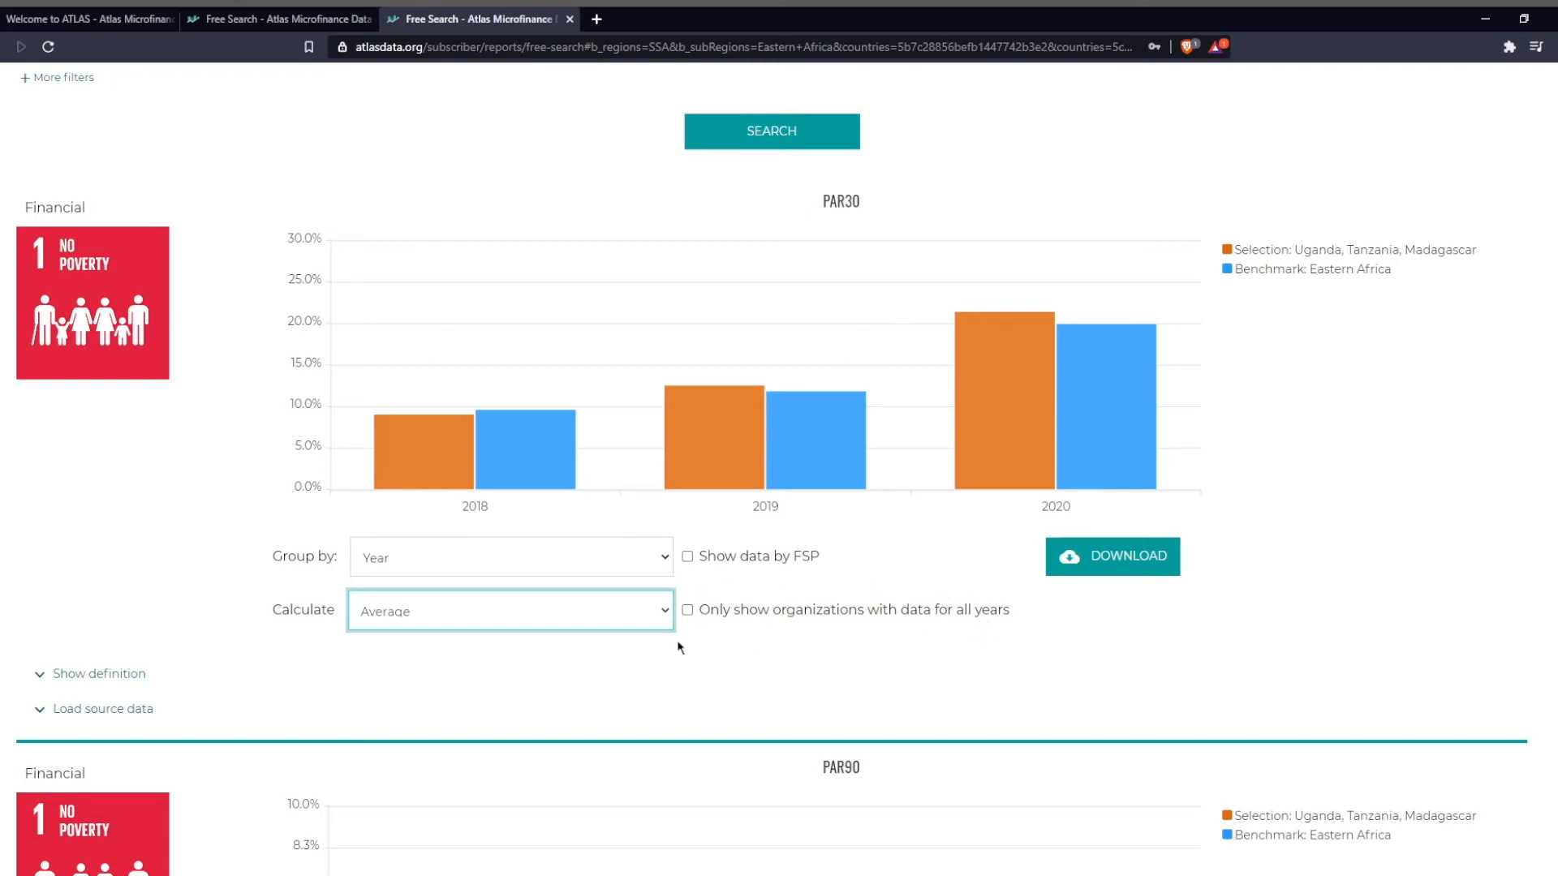
Examine the bar details of the selection and the benchmark across the years in the PAR30 chart.
{"action": "mouse_move", "coordinate": [532, 474]}
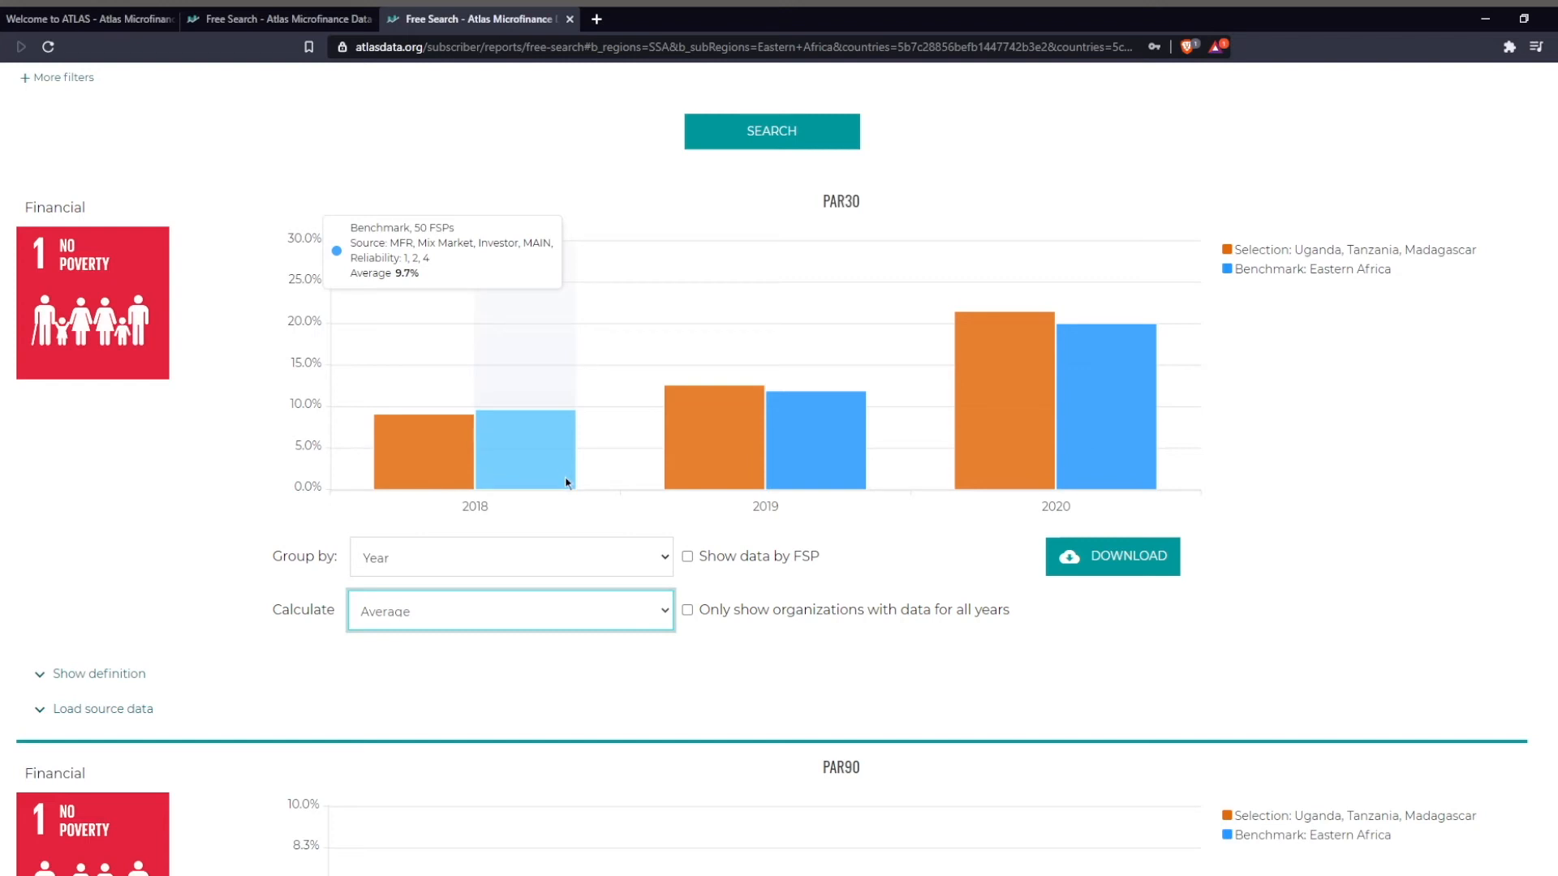
{"action": "mouse_move", "coordinate": [815, 476]}
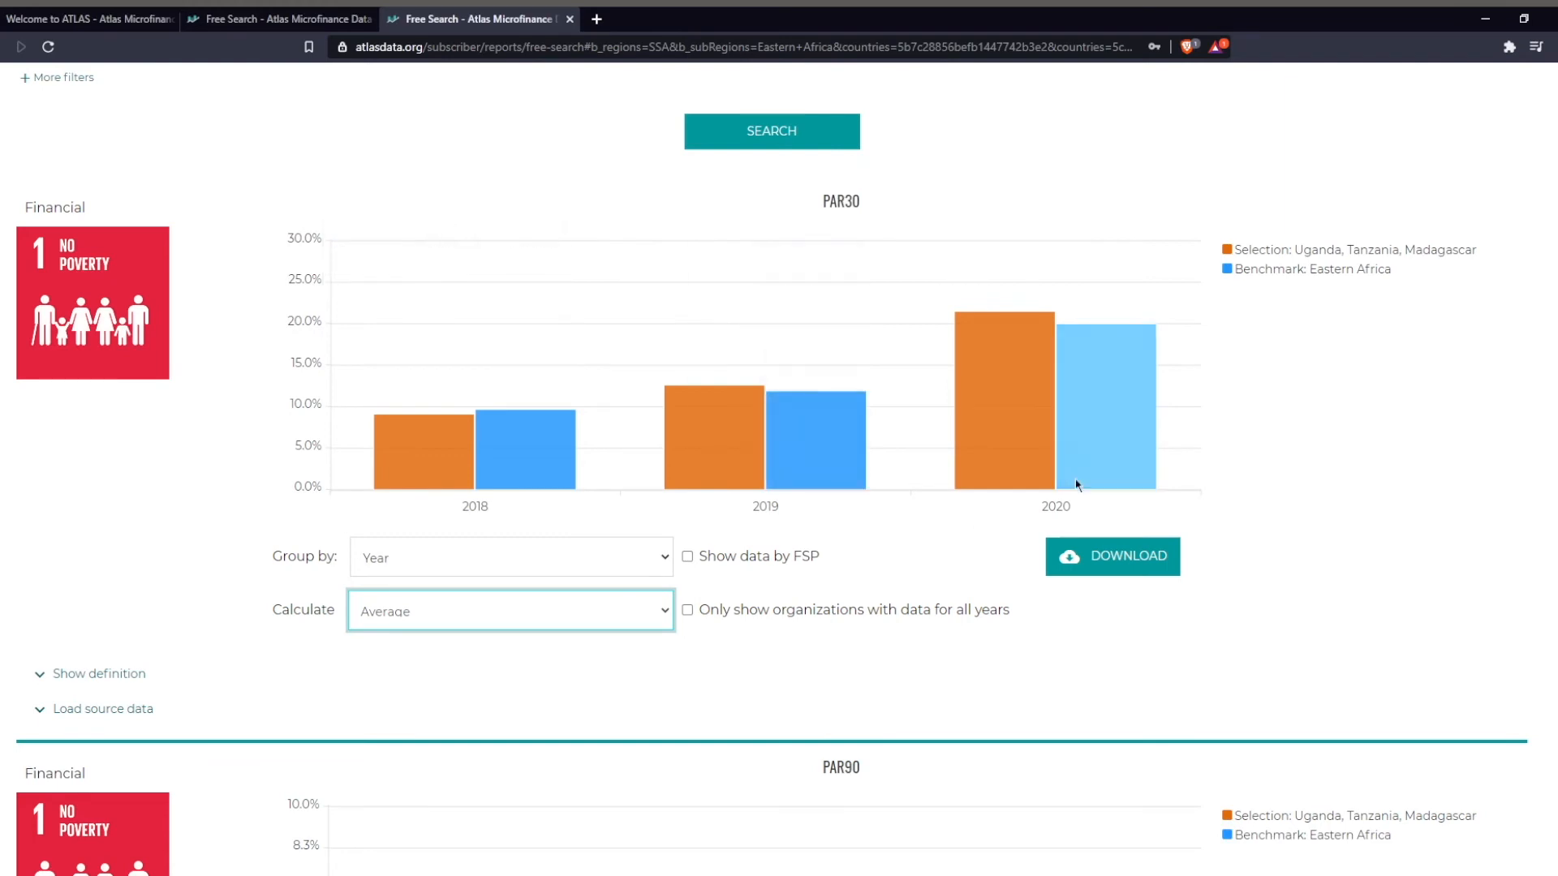
{"action": "mouse_move", "coordinate": [428, 490]}
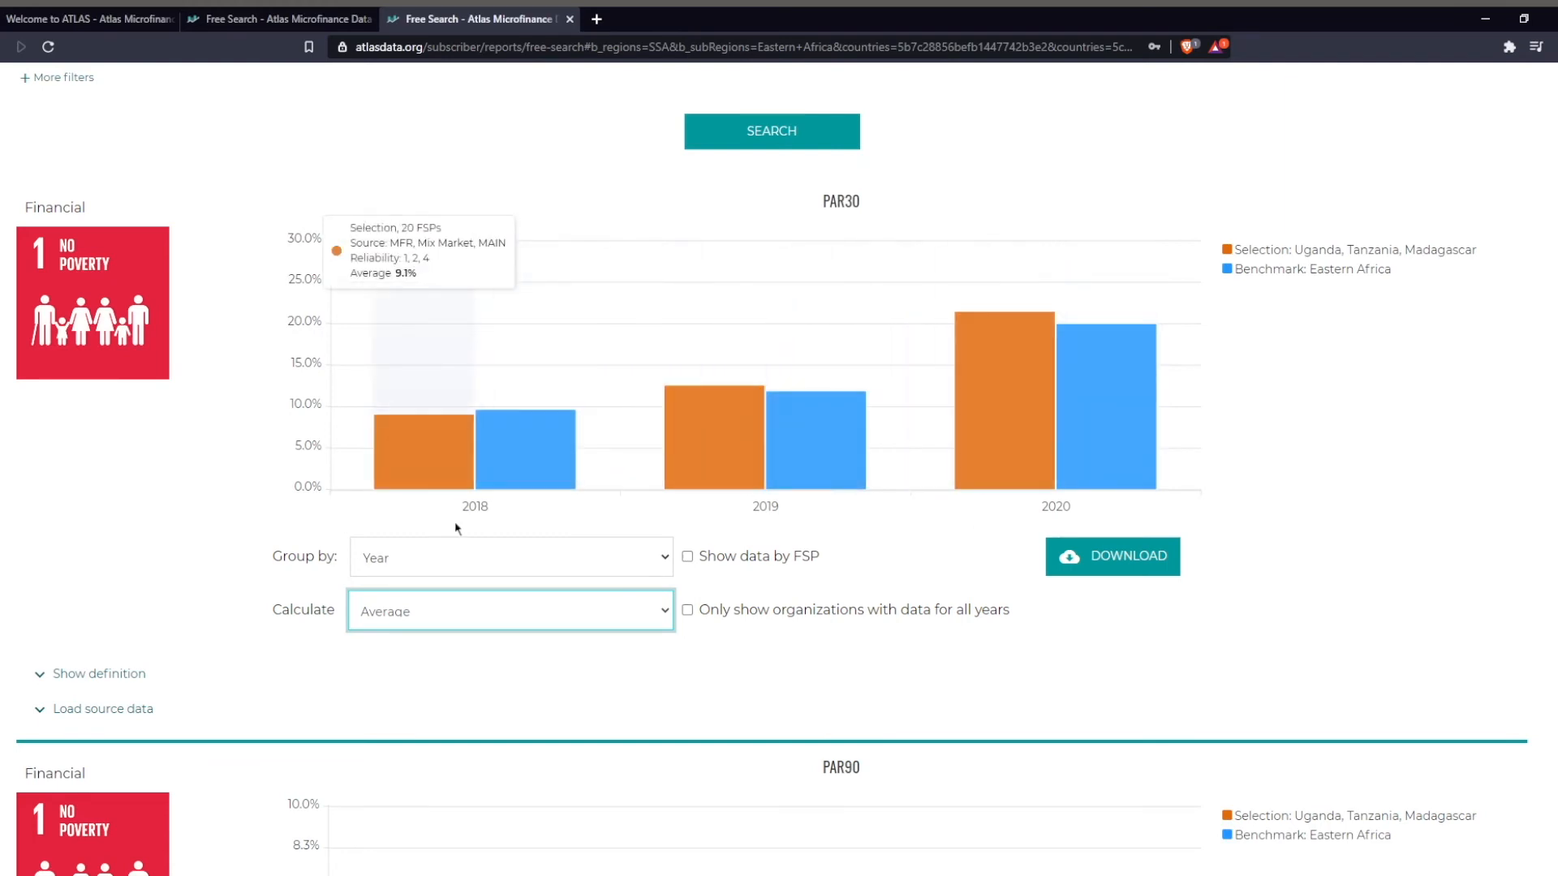
Restrict the PAR30 chart to organizations with data for all years, and lift the restriction again.
{"action": "left_click", "coordinate": [688, 611]}
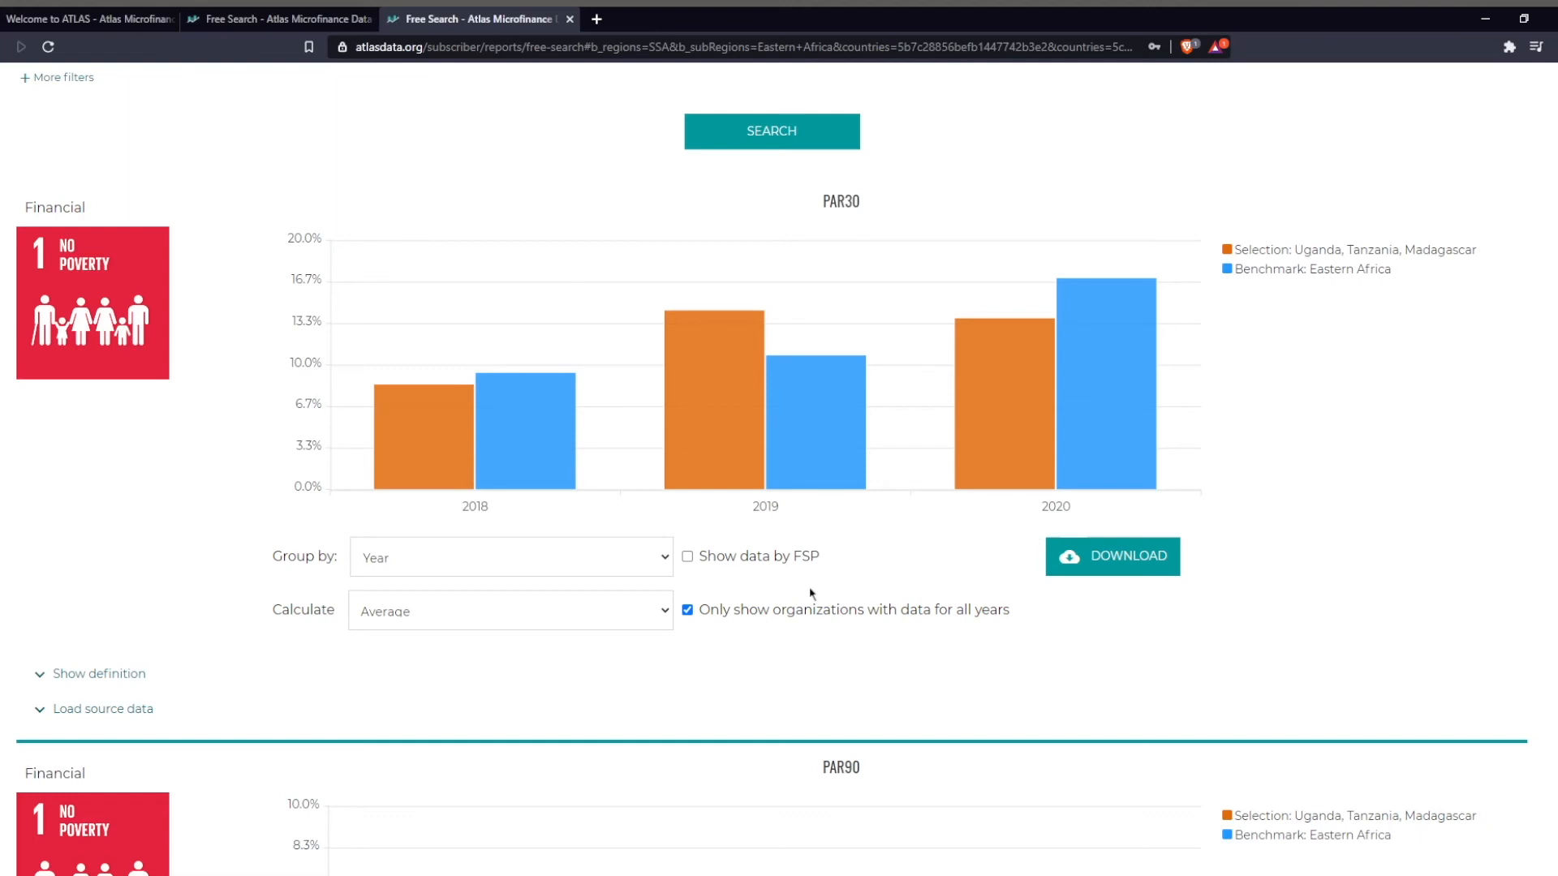
{"action": "left_click", "coordinate": [687, 610]}
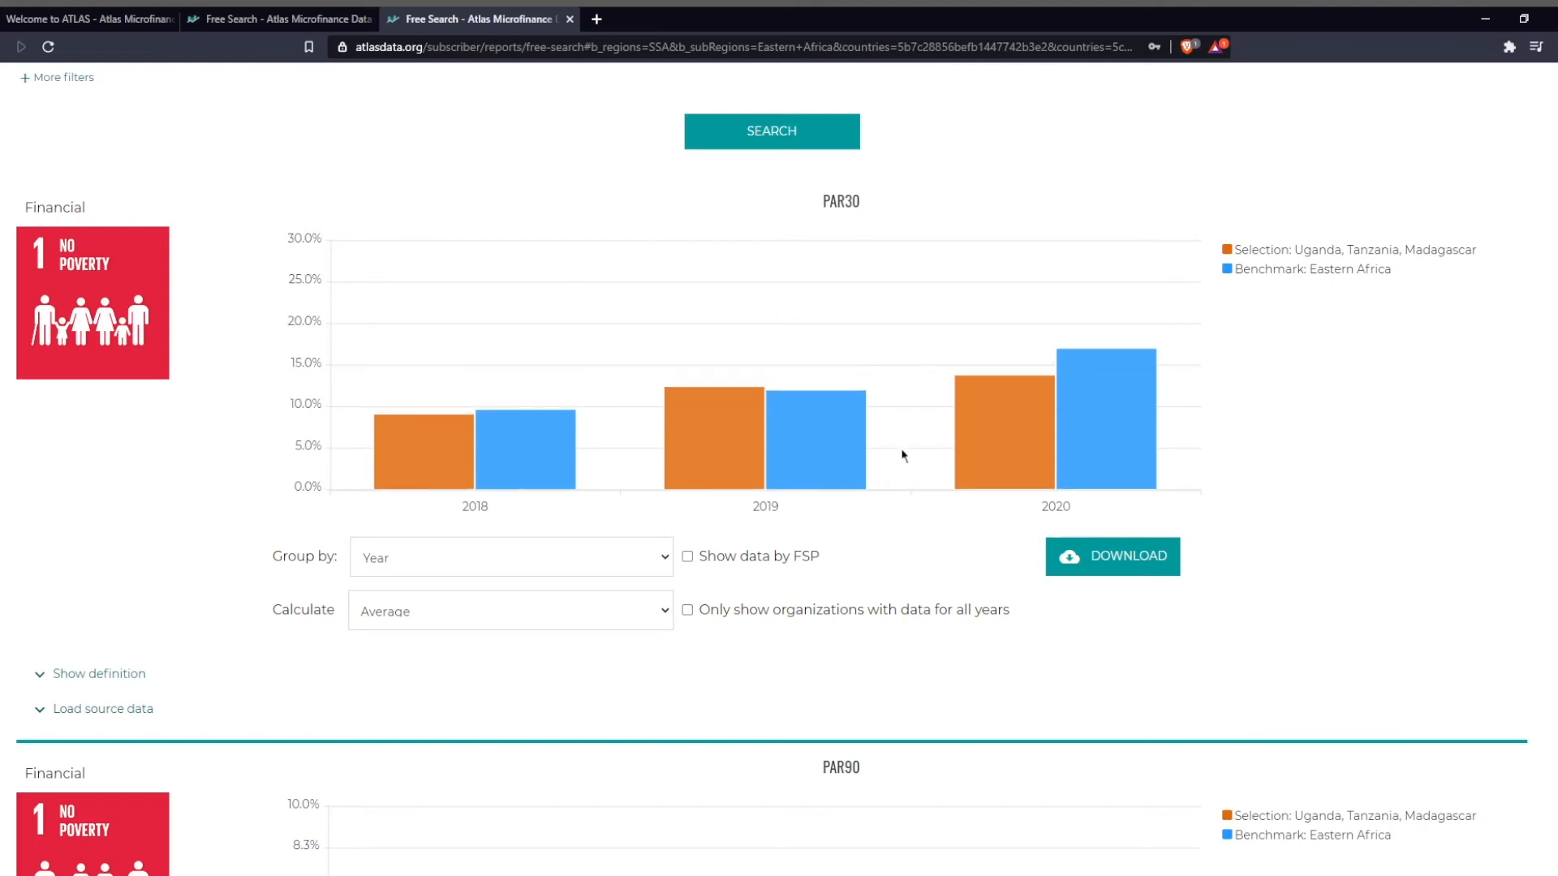
Group the PAR30 chart by Half-year, Quarter and Month in turn to compare the shorter time periods.
{"action": "key", "text": "Down"}
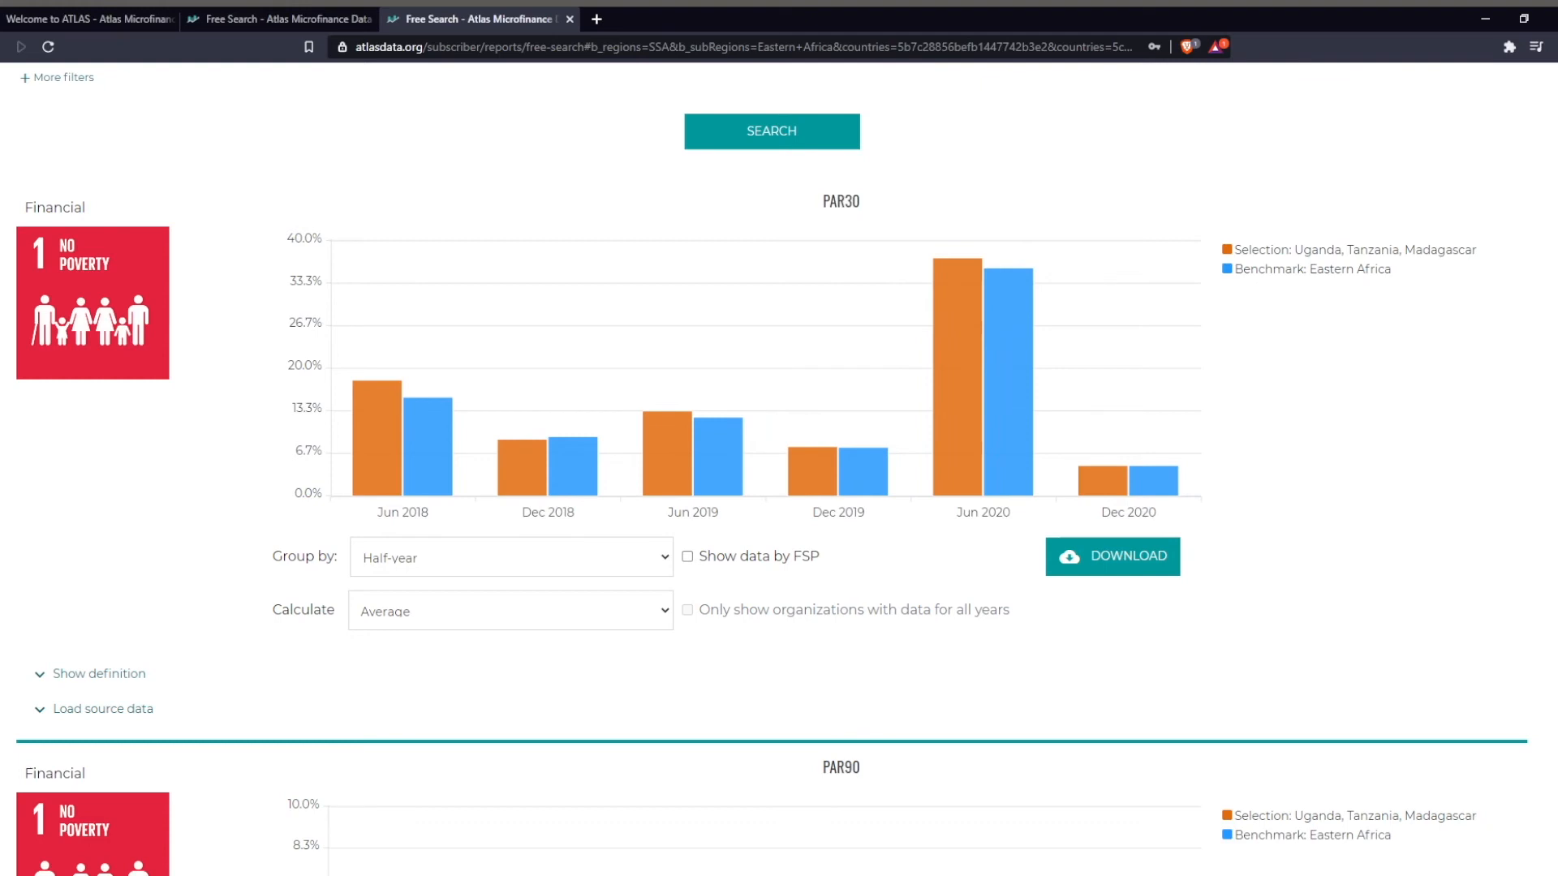
{"action": "key", "text": "Down"}
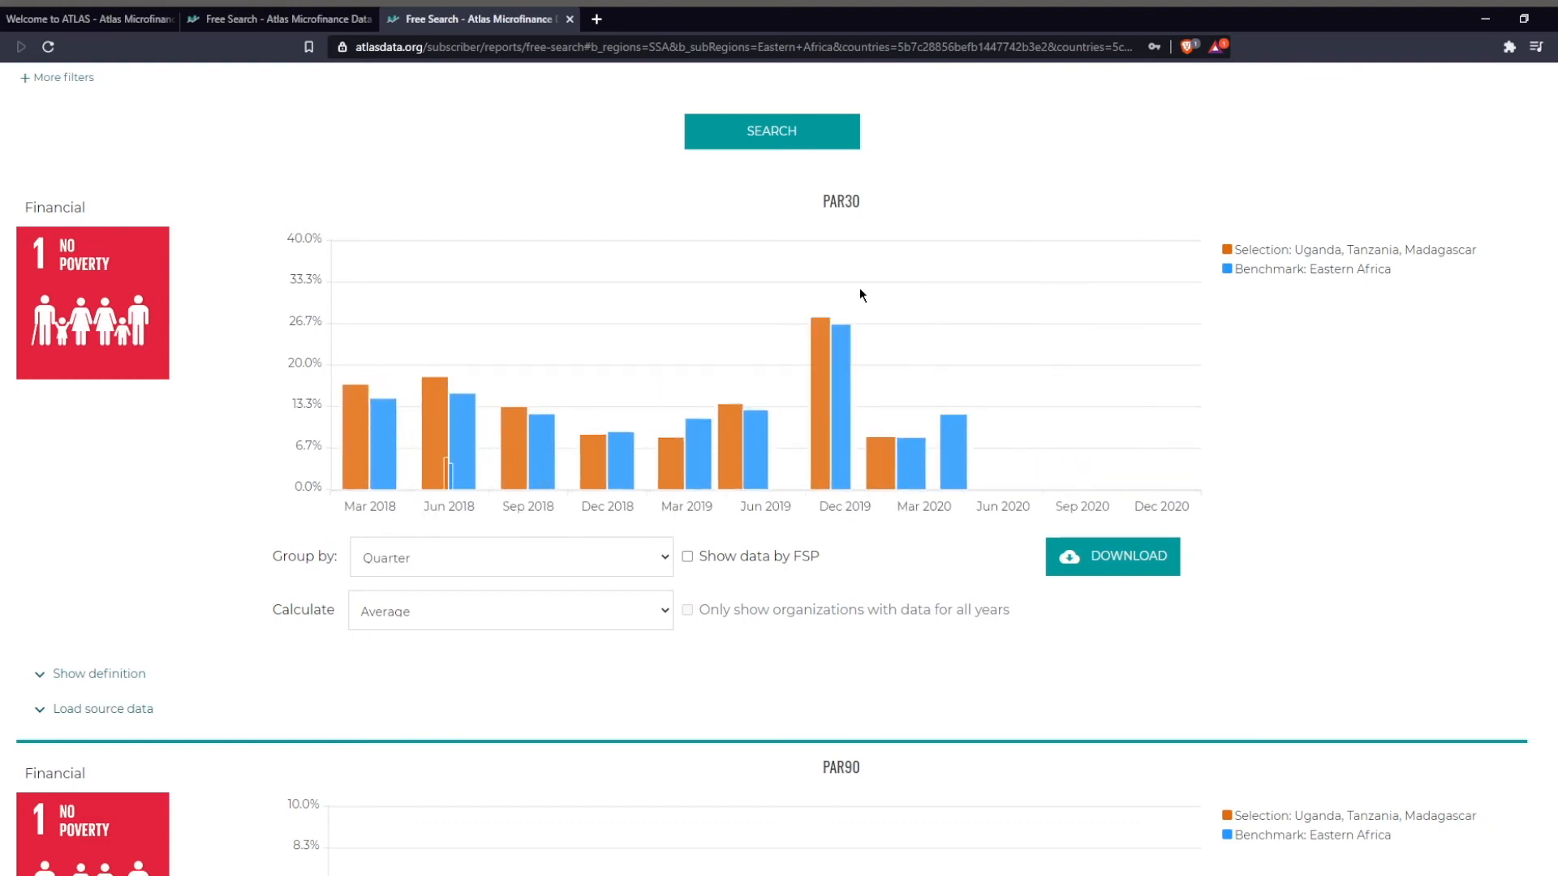
{"action": "key", "text": "Down"}
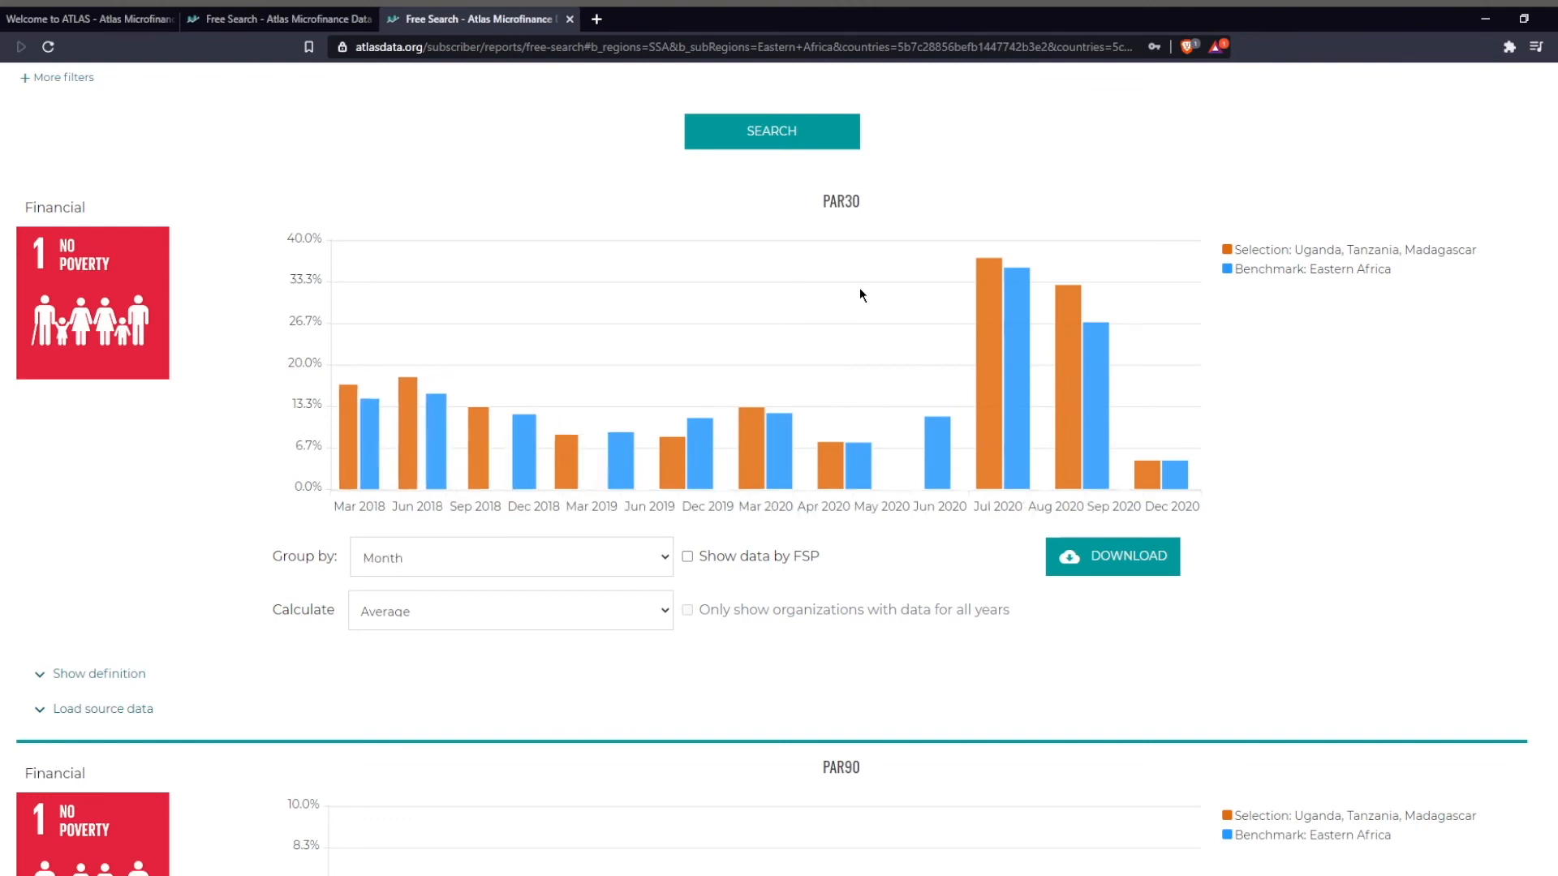
Group the PAR30 chart geographically by Region, Sub-region and Country in turn.
{"action": "key", "text": "Down"}
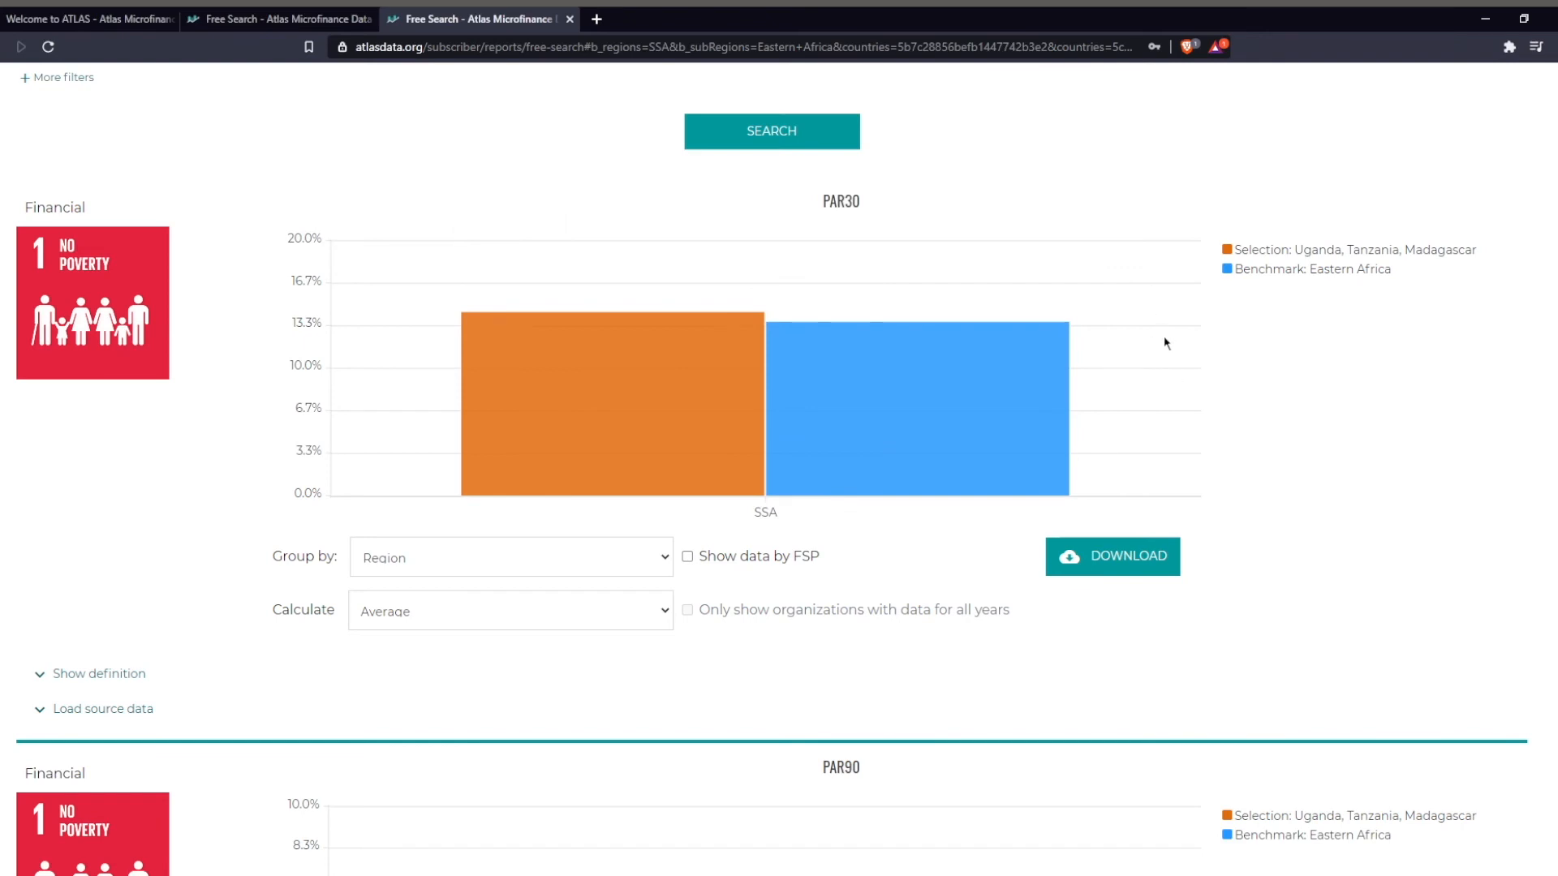
{"action": "key", "text": "Down"}
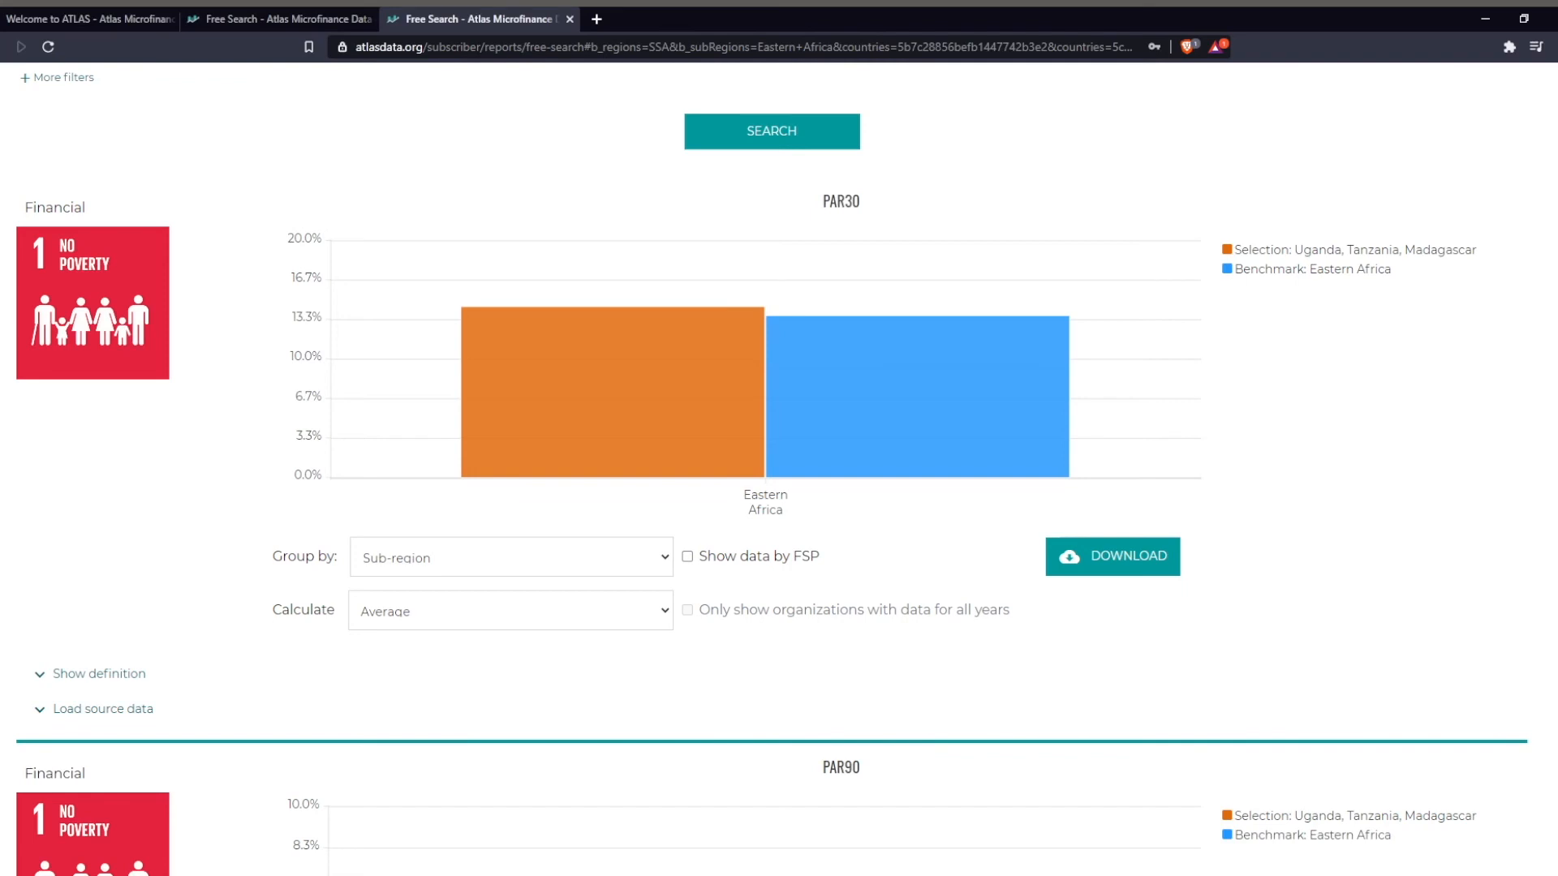
{"action": "key", "text": "Down"}
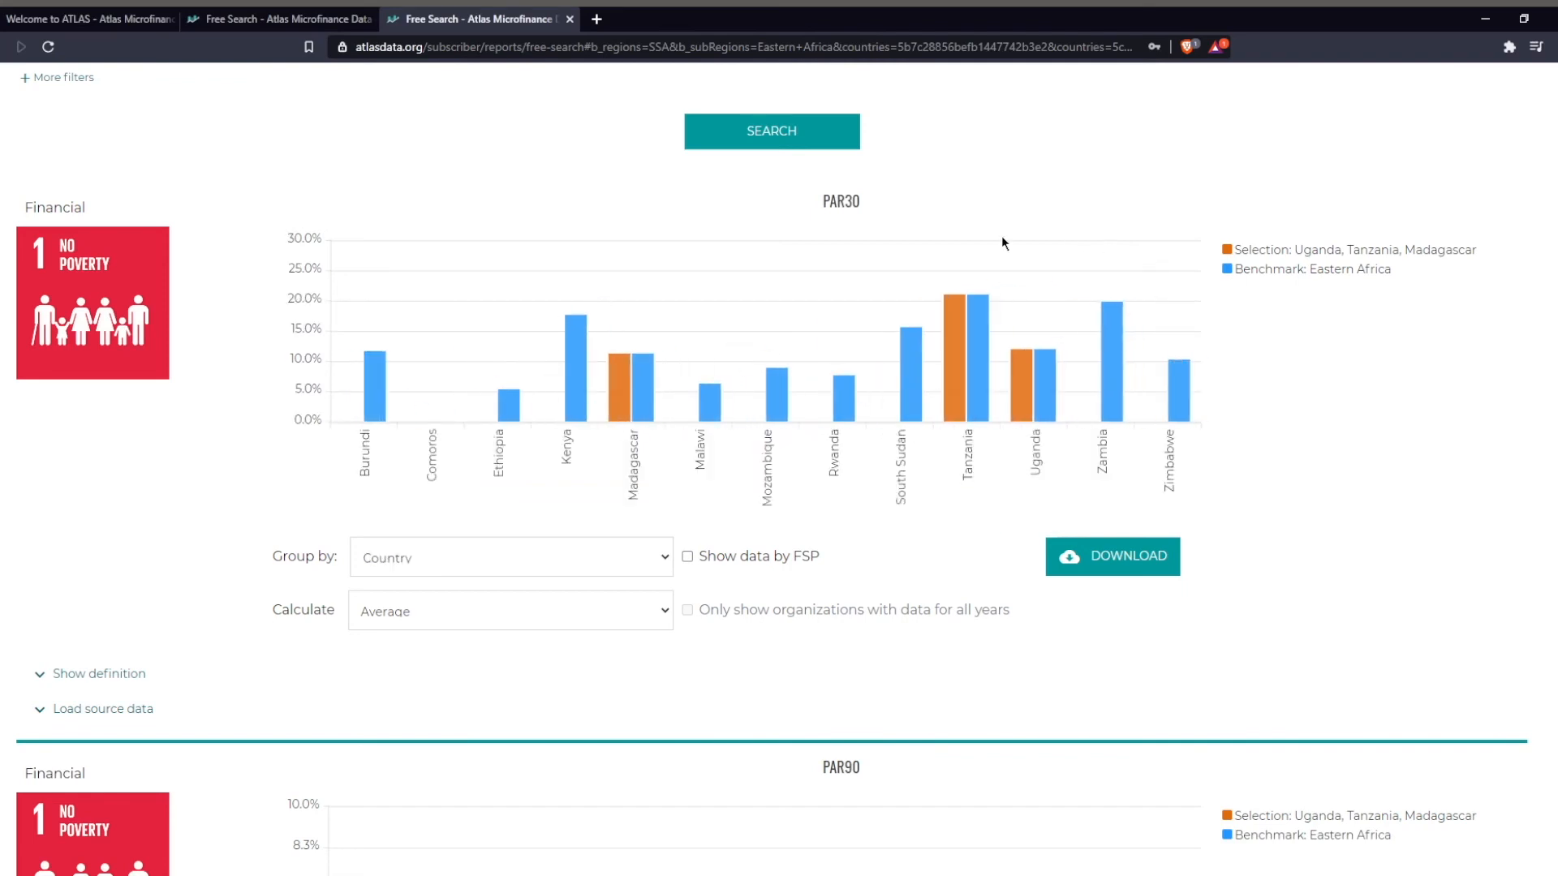
Group the PAR30 chart by Charter type, Scale, Deposit Taking and Lending methodology in turn, and set the grouping to Total.
{"action": "key", "text": "Down"}
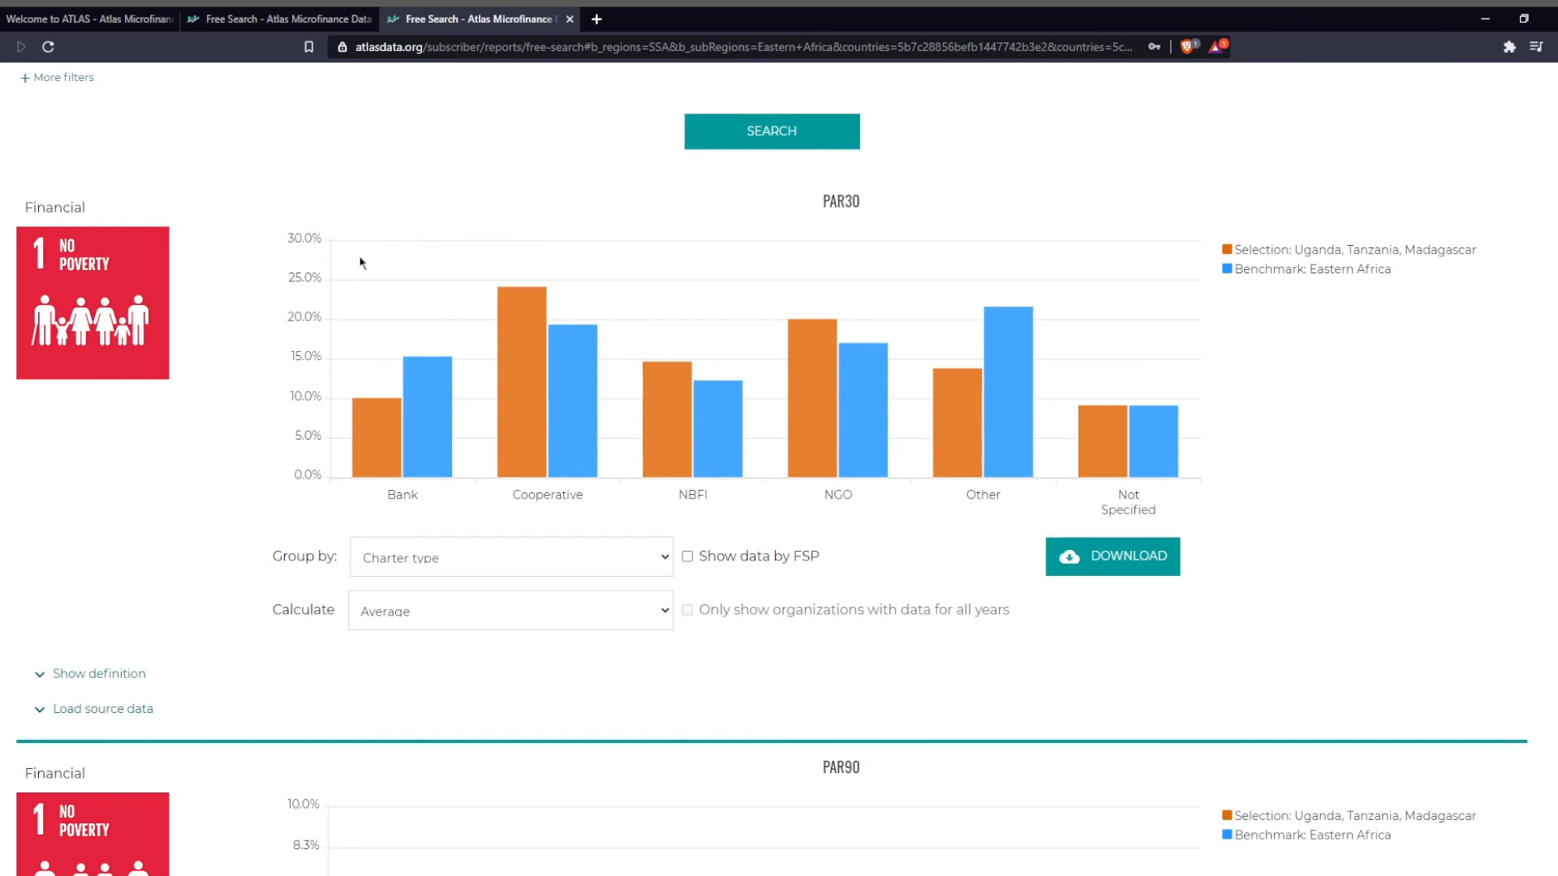
{"action": "key", "text": "Down"}
{"action": "key", "text": "Down"}
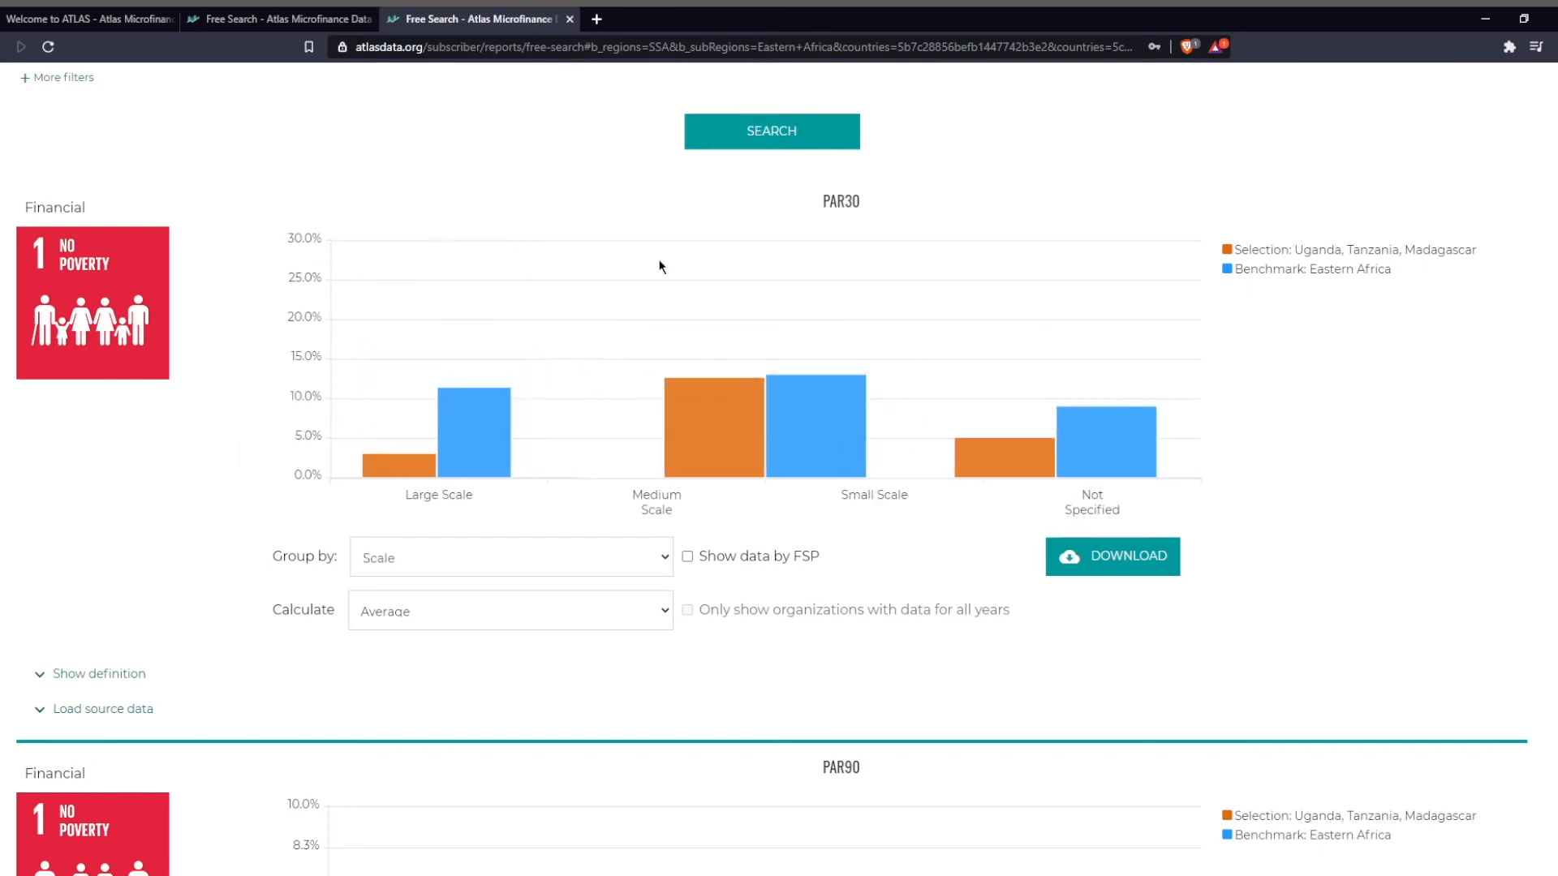
{"action": "key", "text": "Down"}
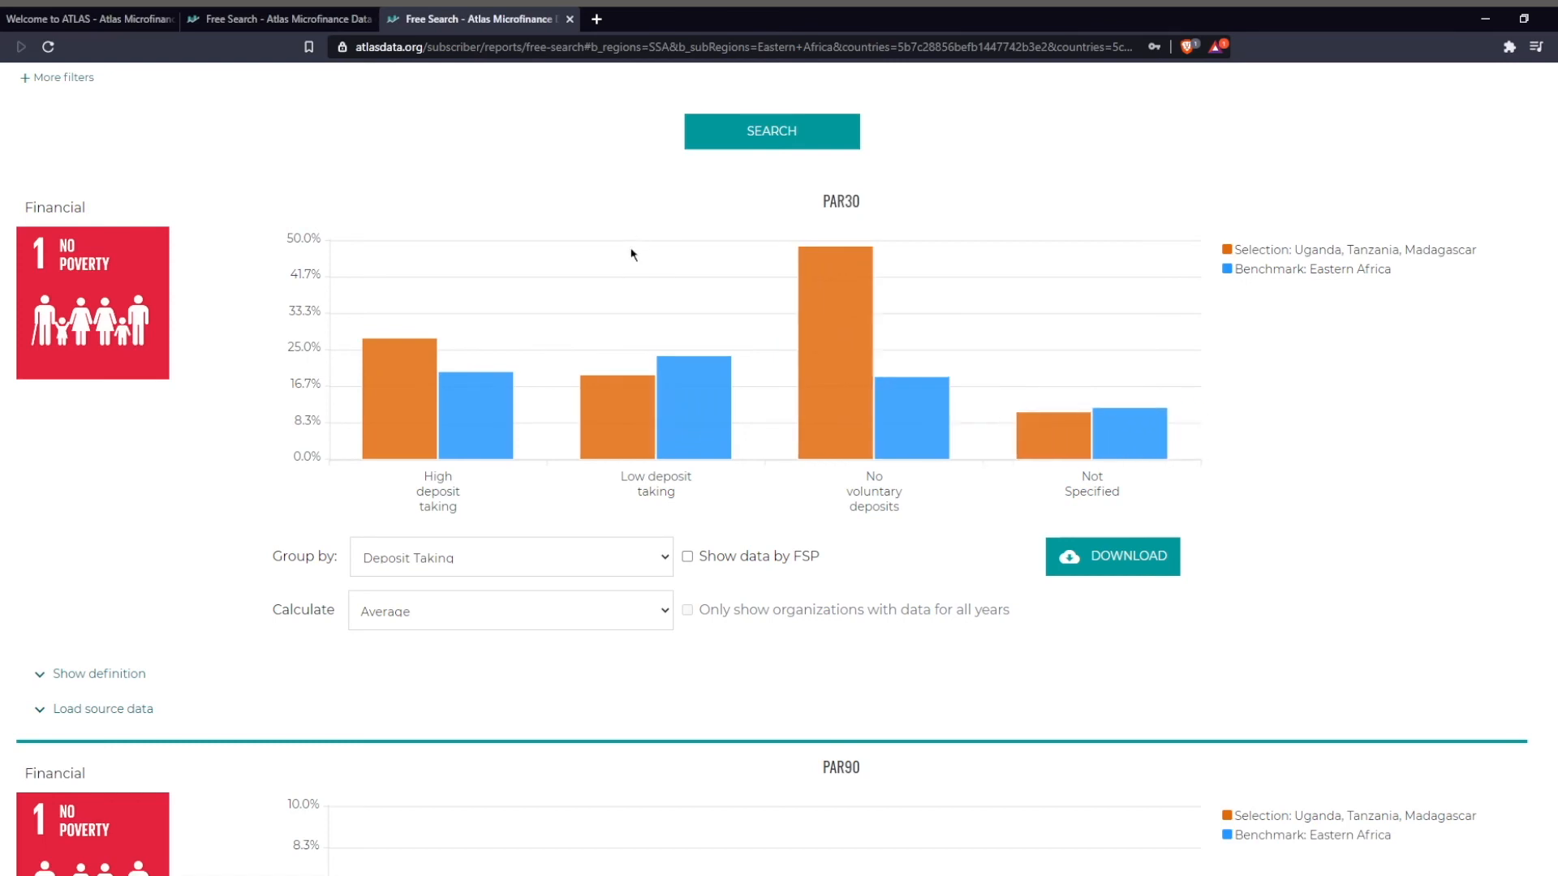
{"action": "key", "text": "Down"}
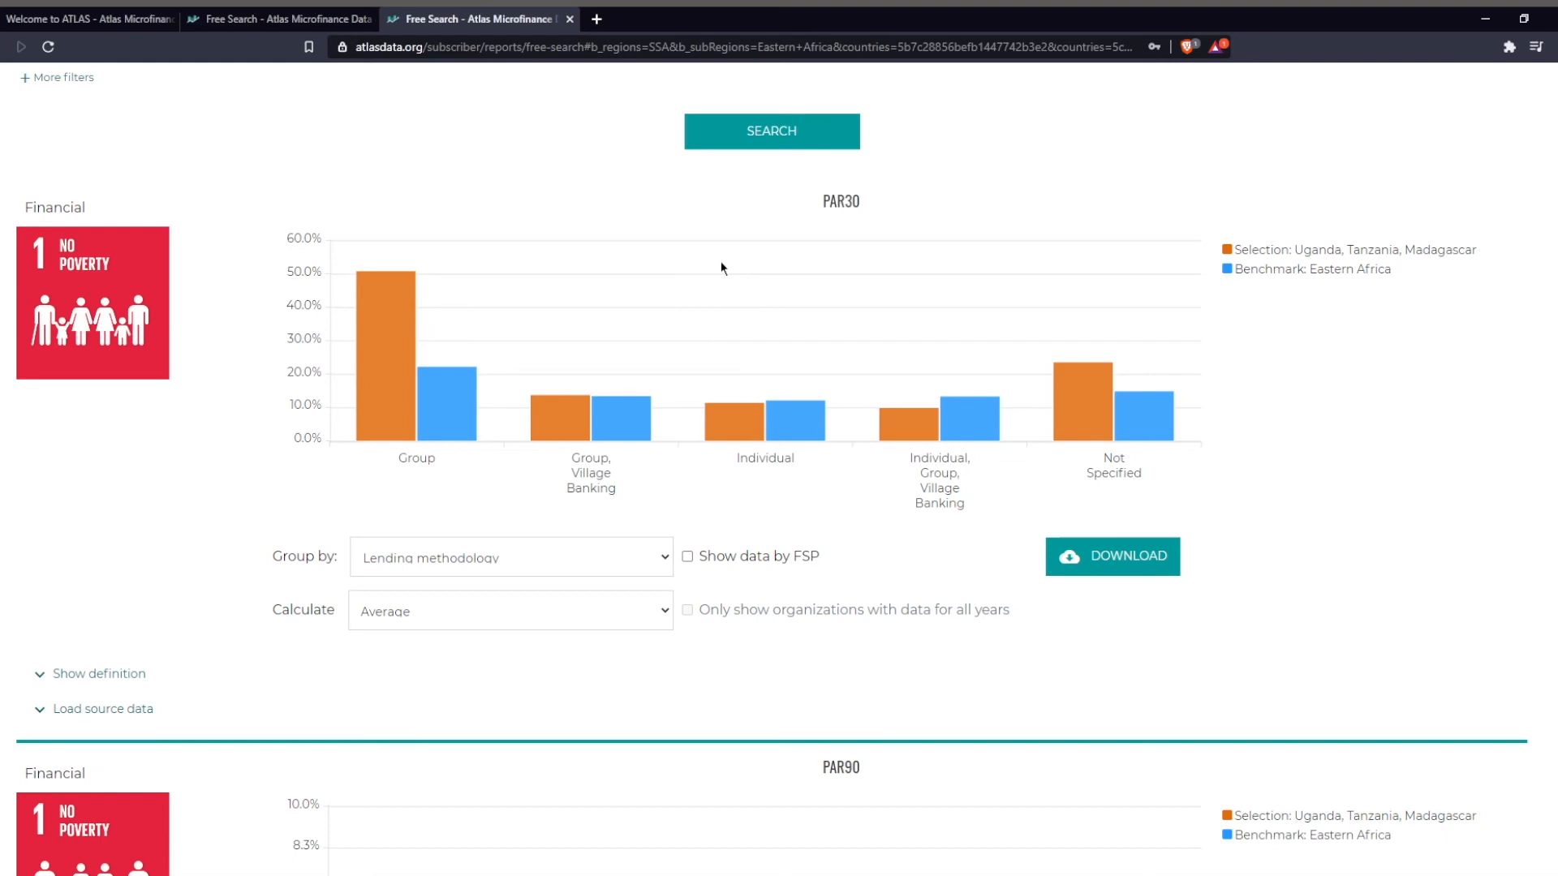
{"action": "key", "text": "Down"}
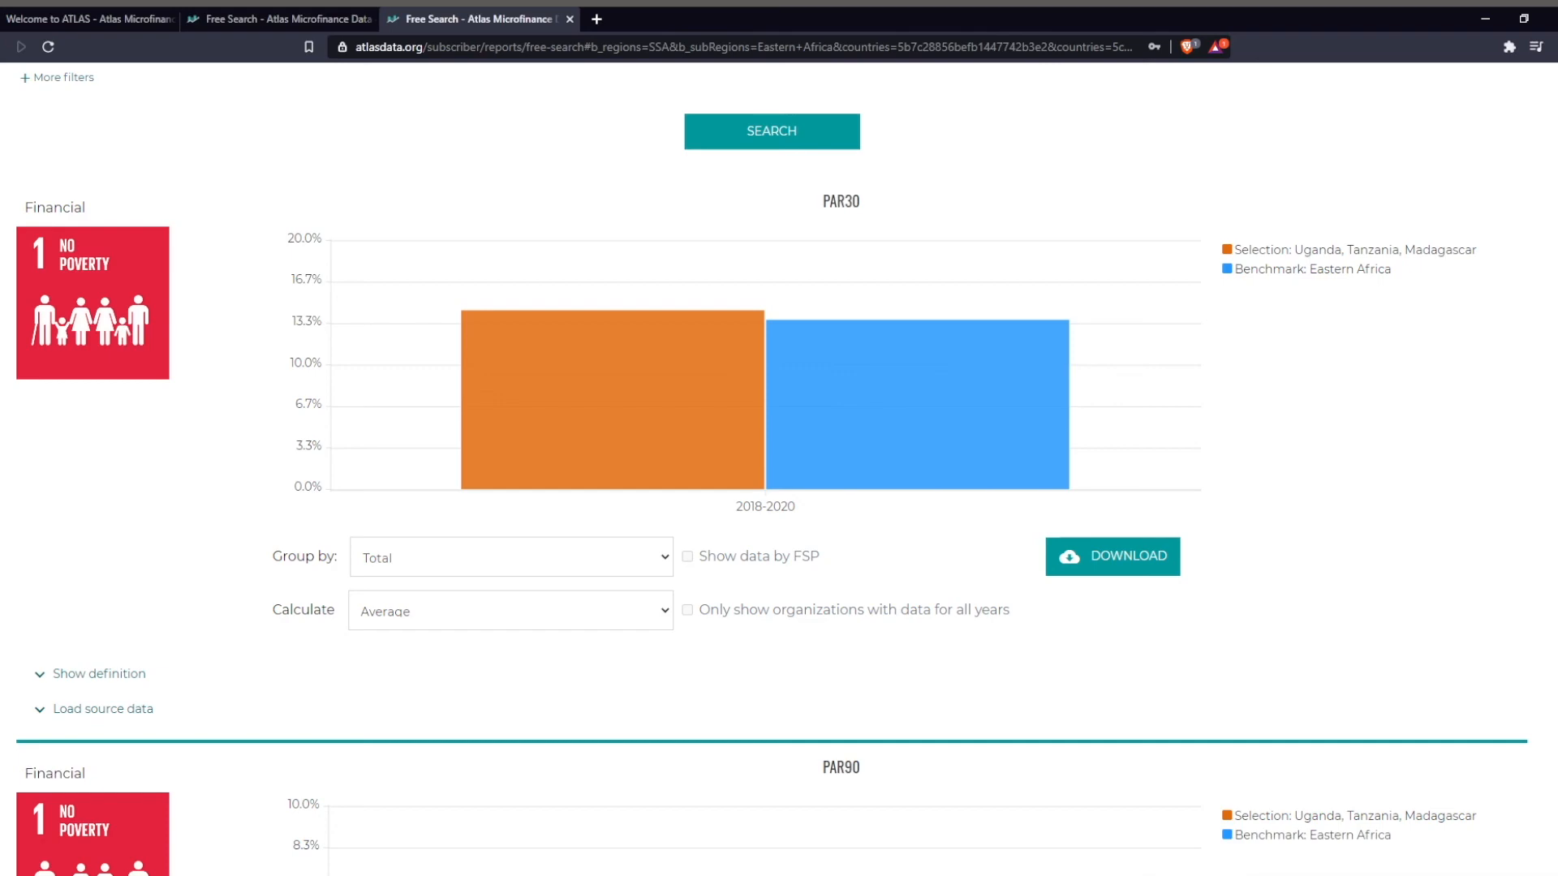
Examine the other indicator charts below PAR30, through Portfolio amount per staff and the print and Excel export options at the page end.
{"action": "scroll", "coordinate": [1335, 480], "scroll_direction": "down", "scroll_amount": 3}
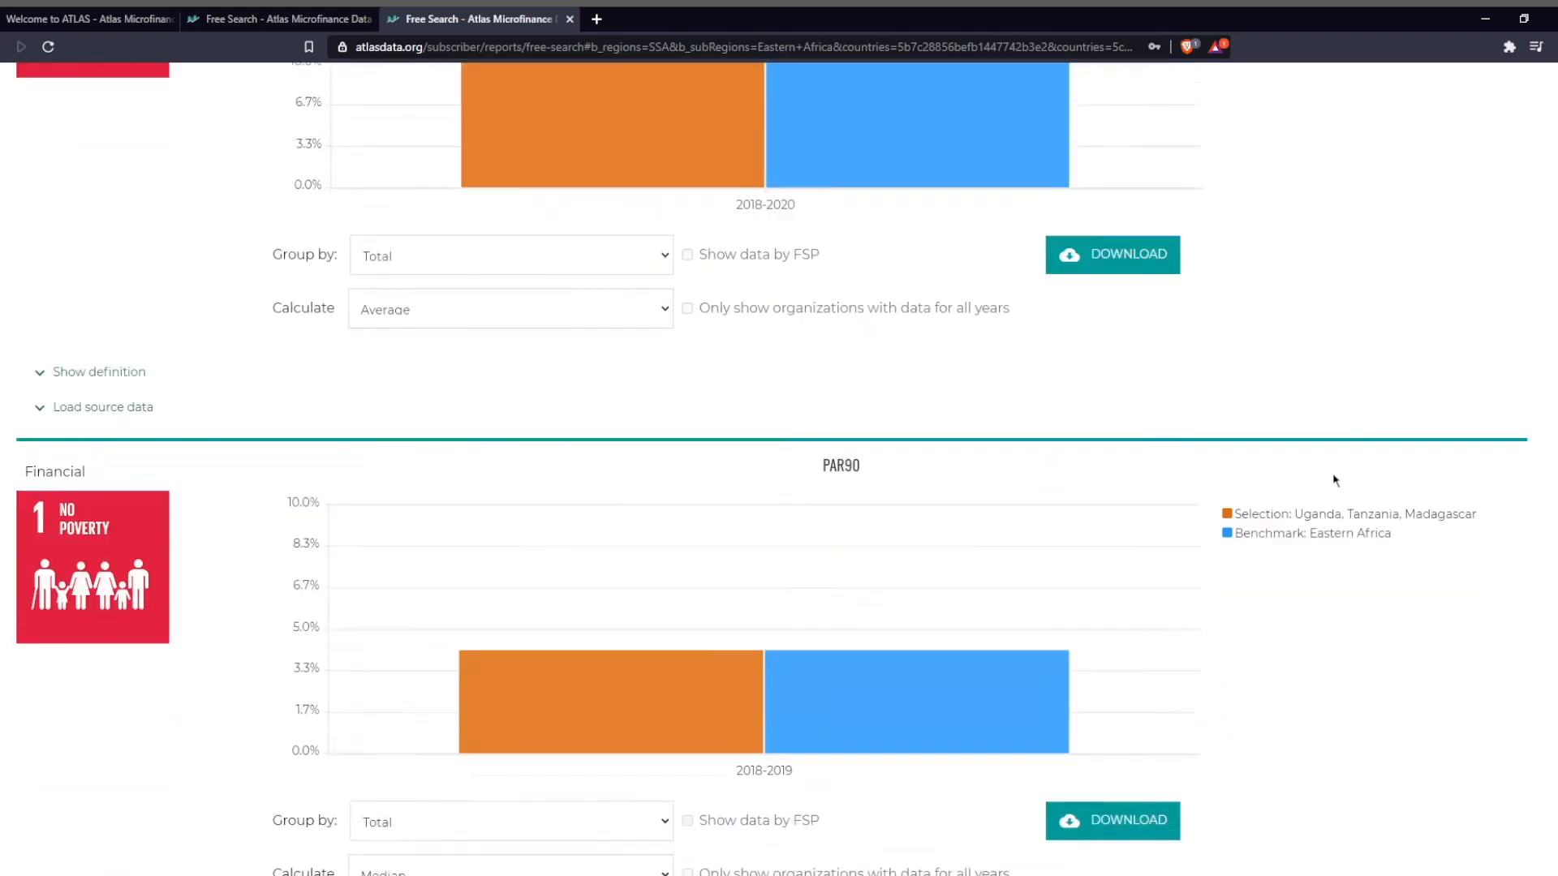
{"action": "scroll", "coordinate": [1335, 480], "scroll_direction": "down", "scroll_amount": 15}
{"action": "left_click_drag", "start_coordinate": [1551, 462], "coordinate": [1545, 860]}
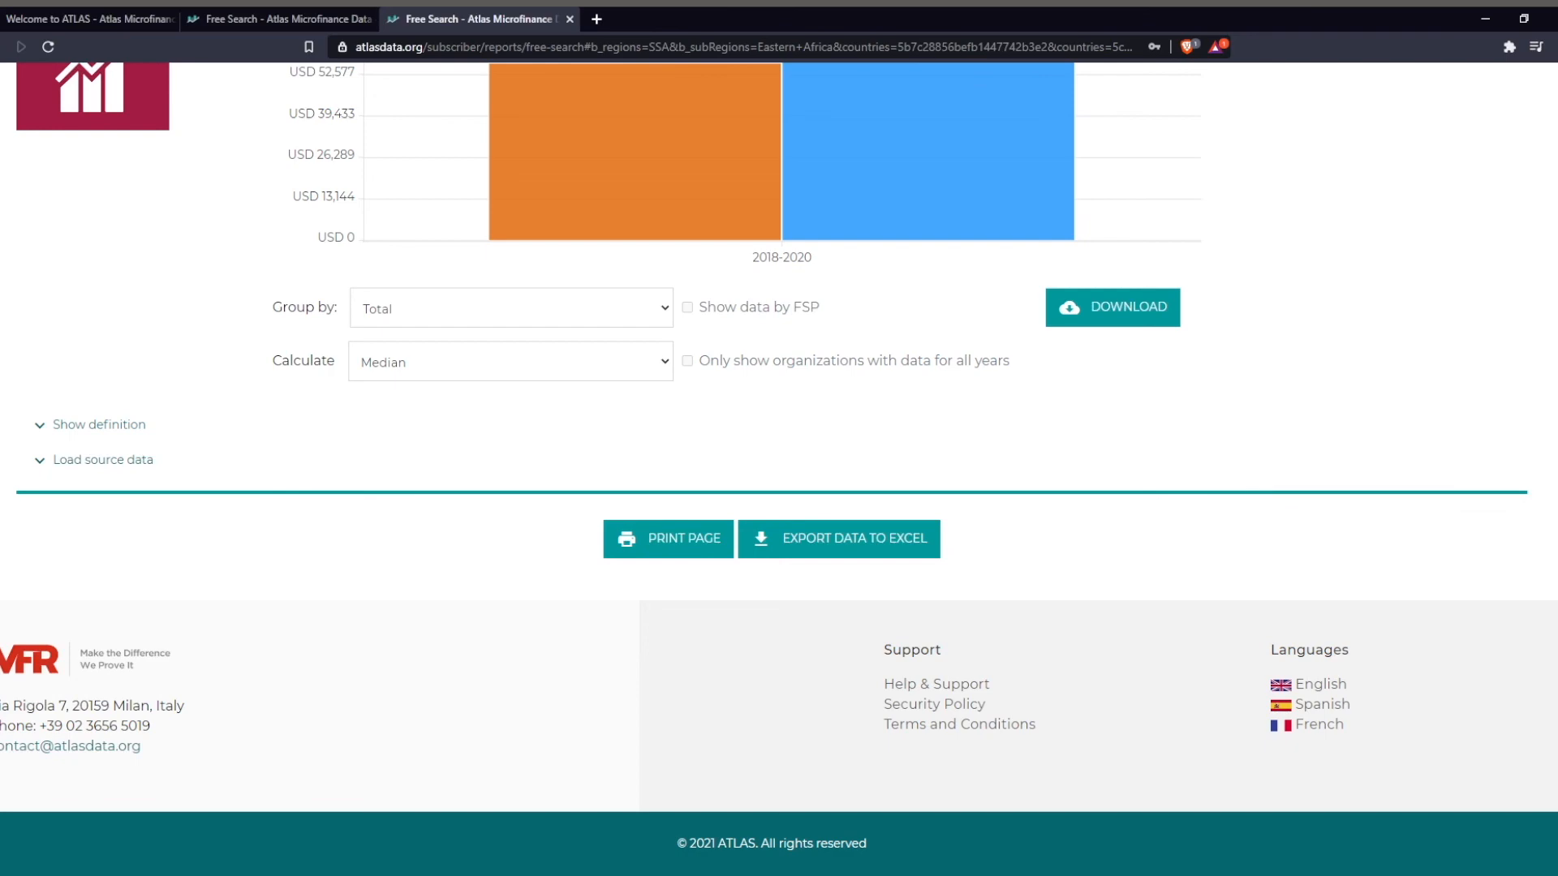
{"action": "scroll", "coordinate": [1125, 496], "scroll_direction": "up", "scroll_amount": 8}
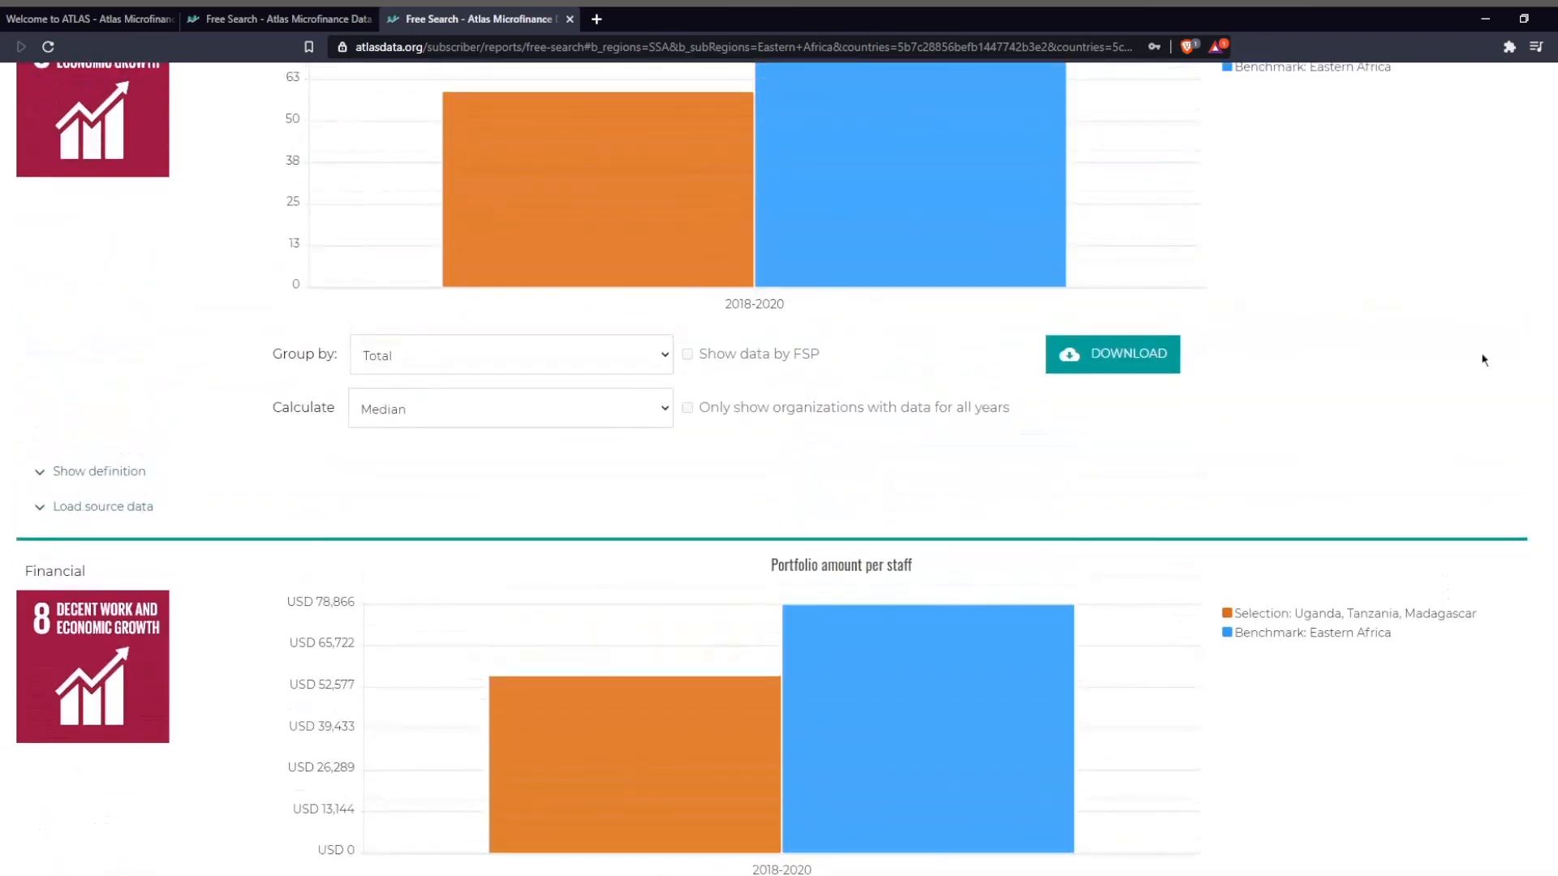
{"action": "scroll", "coordinate": [1472, 394], "scroll_direction": "up", "scroll_amount": 15}
{"action": "scroll", "coordinate": [779, 470], "scroll_direction": "up", "scroll_amount": 15}
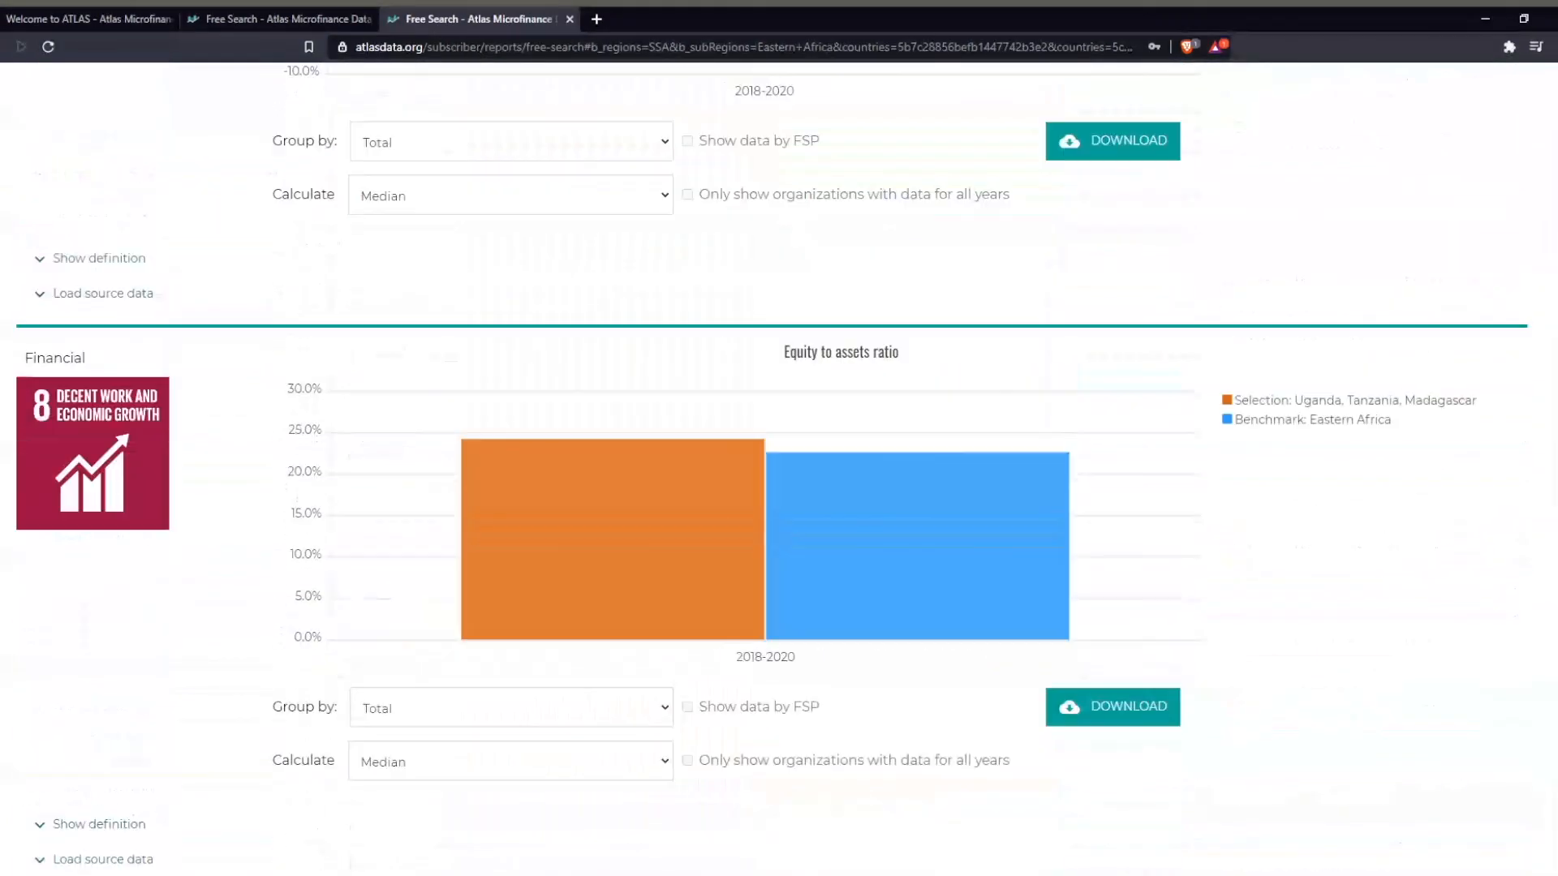
{"action": "scroll", "coordinate": [779, 471], "scroll_direction": "up", "scroll_amount": 5}
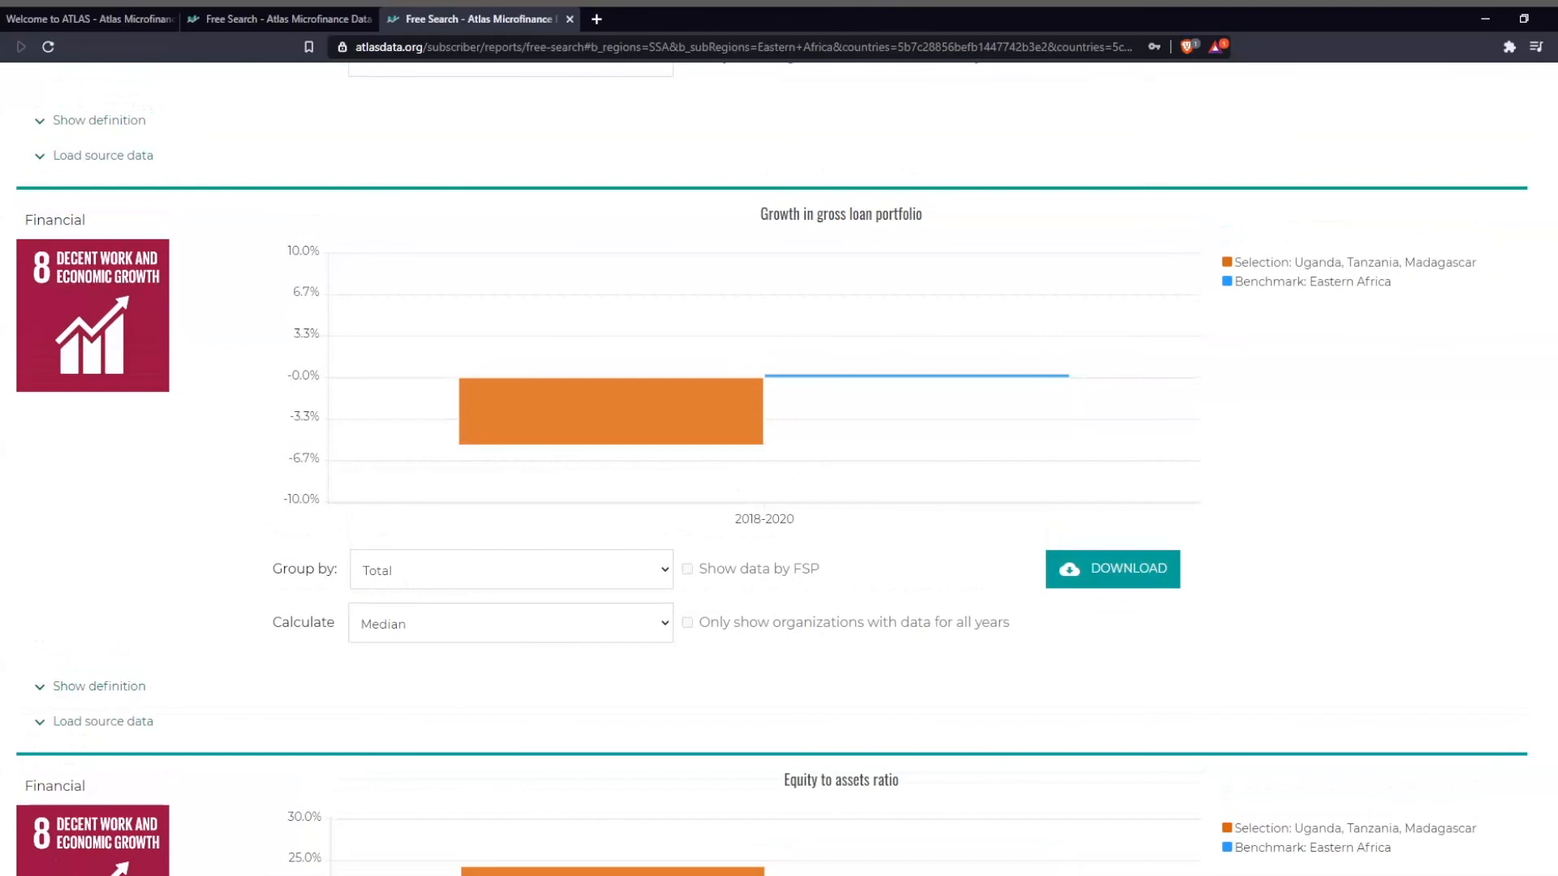
{"action": "scroll", "coordinate": [779, 471], "scroll_direction": "up", "scroll_amount": 15}
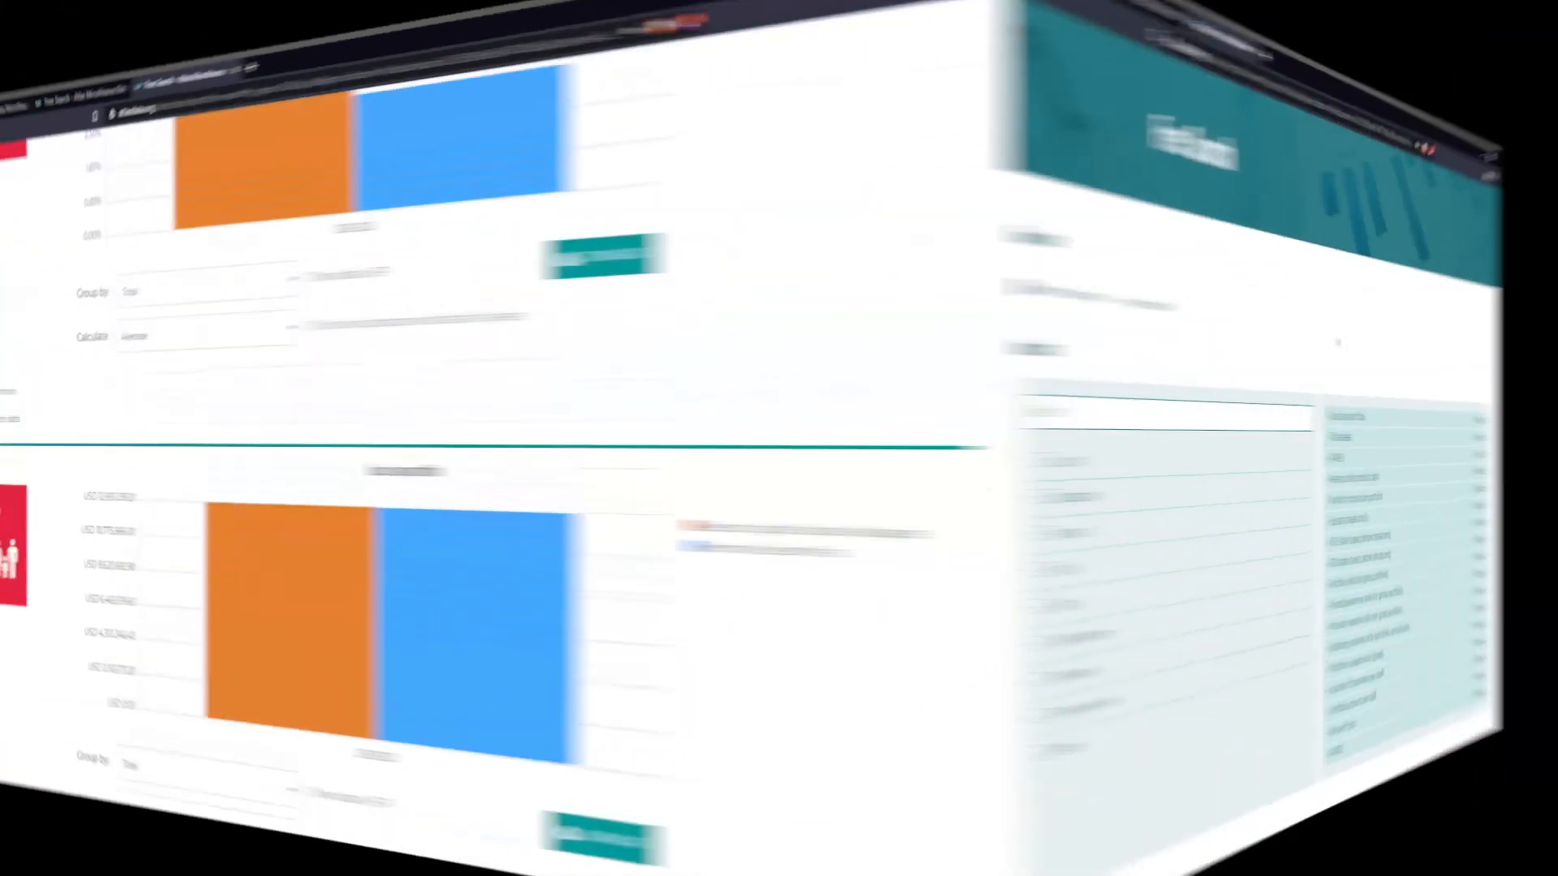